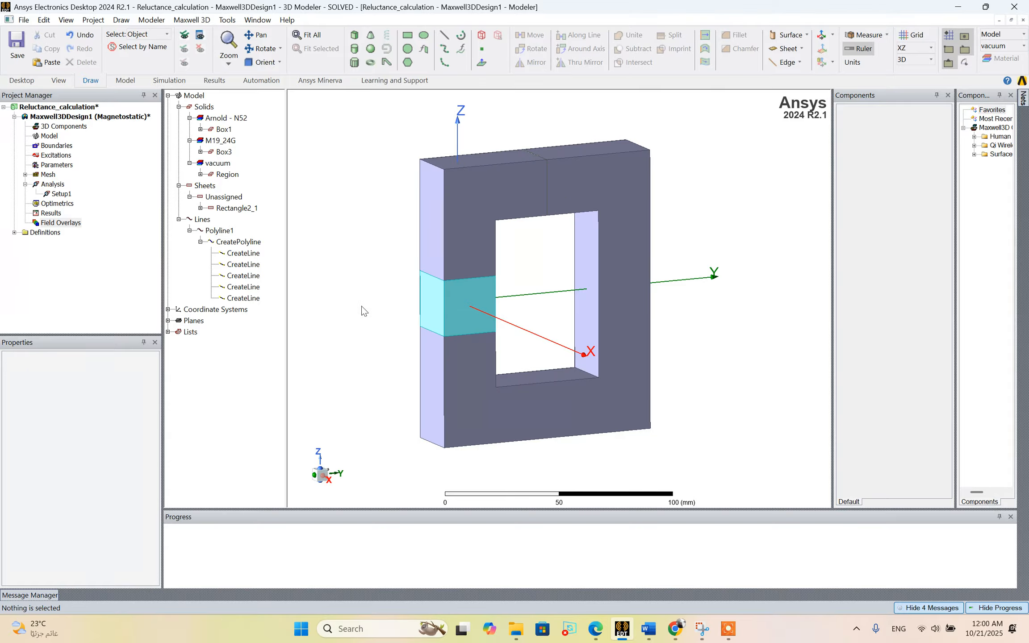
Examine the magnet block in the core and the annotated sketch of its poles and flux path.
{"action": "left_click", "coordinate": [423, 300]}
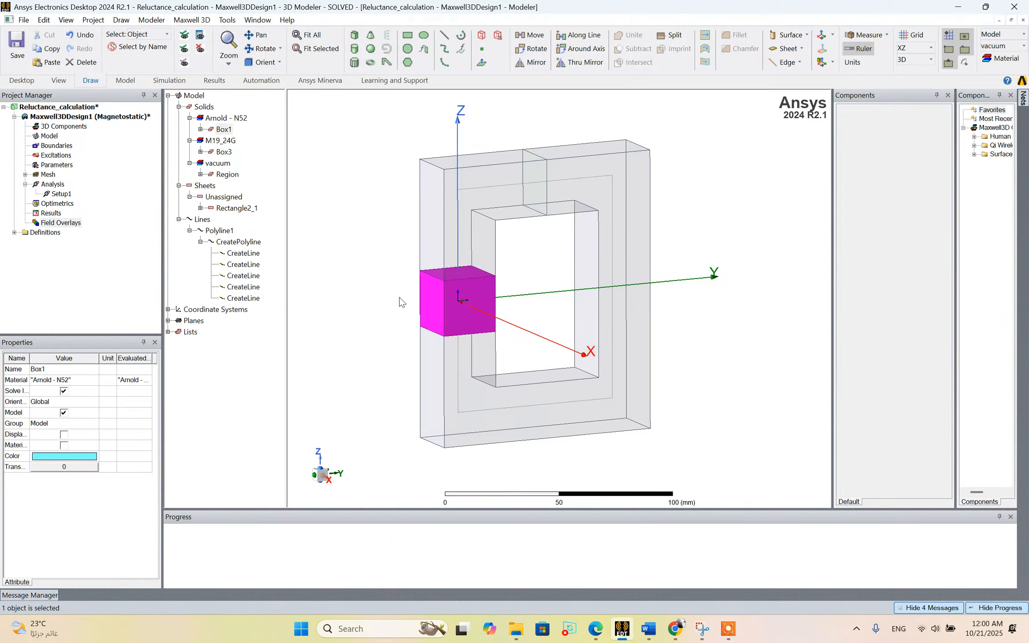
{"action": "left_click", "coordinate": [660, 465]}
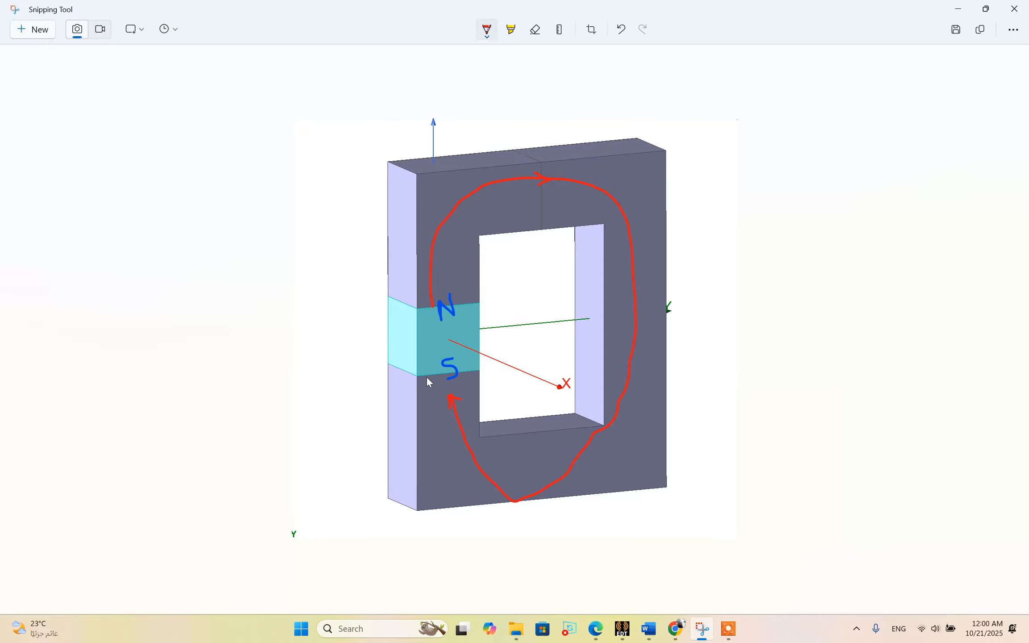
{"action": "left_click", "coordinate": [957, 8]}
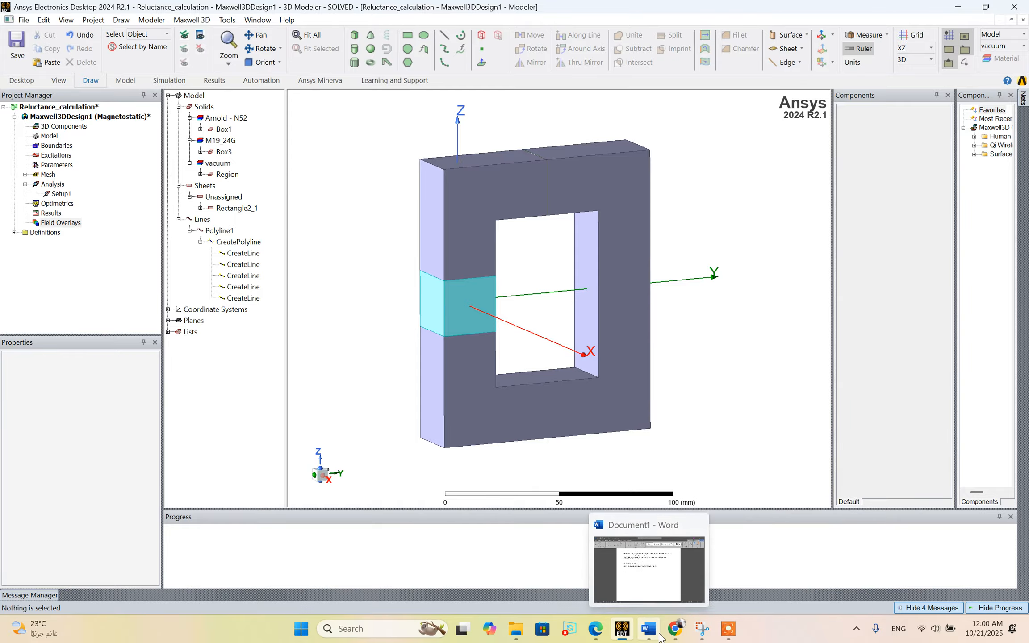
Switch to the Word notes and examine the reluctance definition and the MMF formula term by term.
{"action": "left_click", "coordinate": [660, 636]}
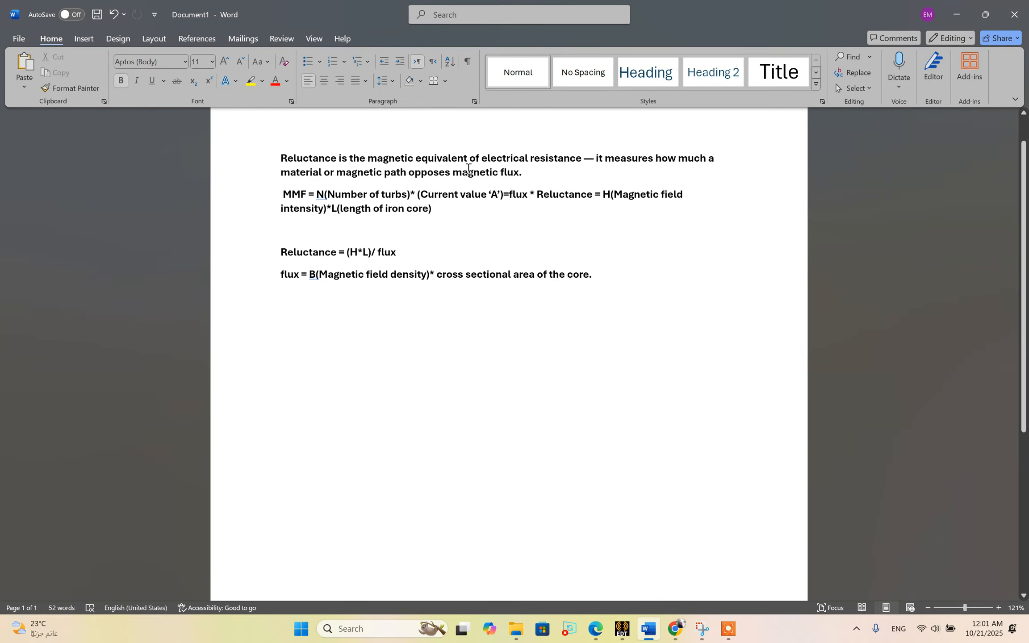
{"action": "double_click", "coordinate": [497, 165]}
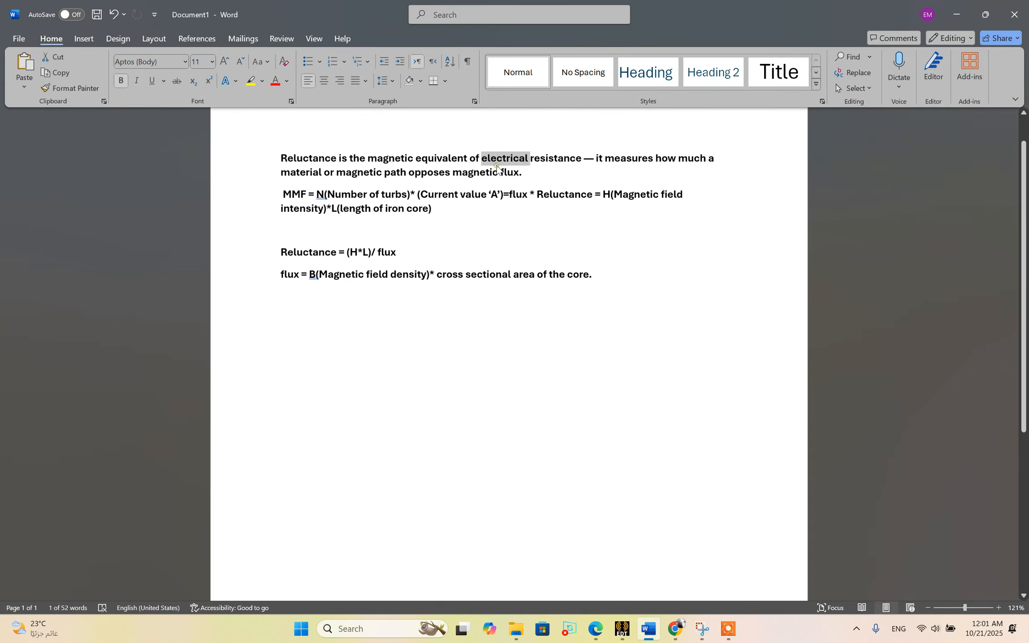
{"action": "left_click", "coordinate": [498, 165]}
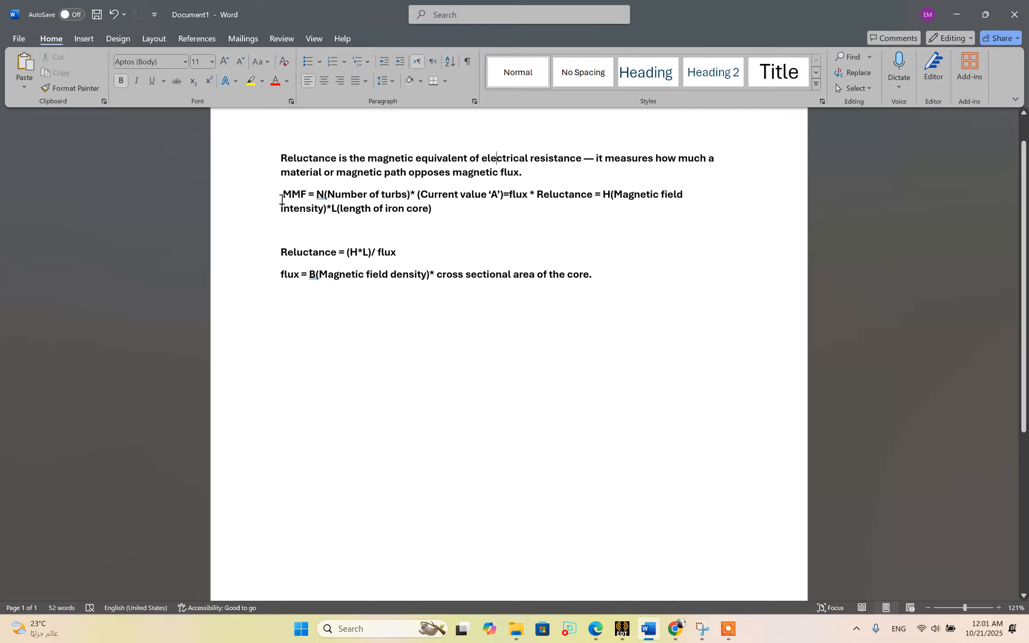
{"action": "left_click_drag", "start_coordinate": [282, 200], "coordinate": [484, 199]}
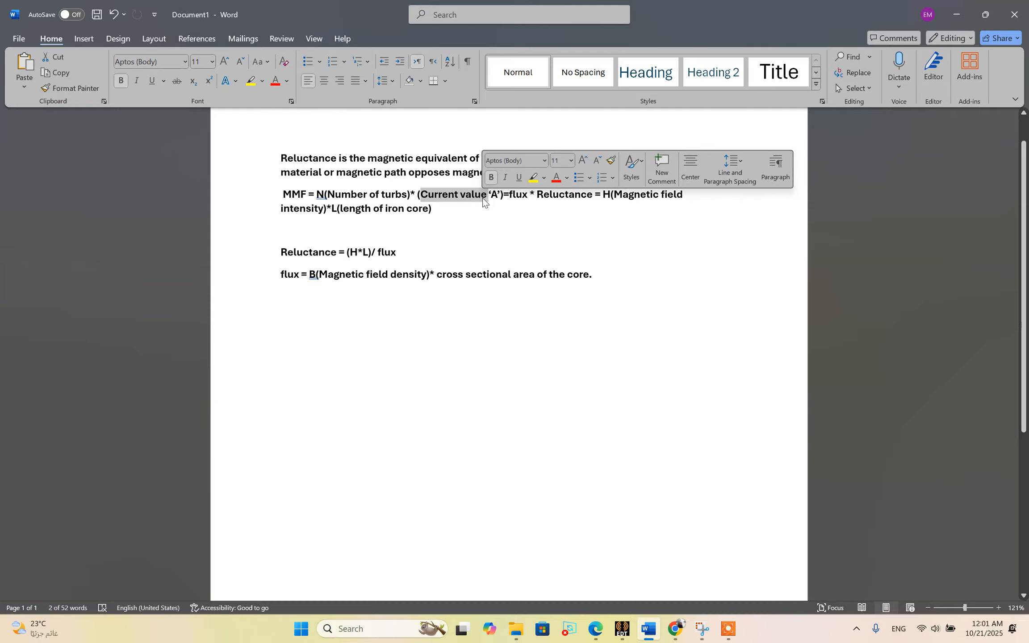
{"action": "left_click", "coordinate": [508, 198]}
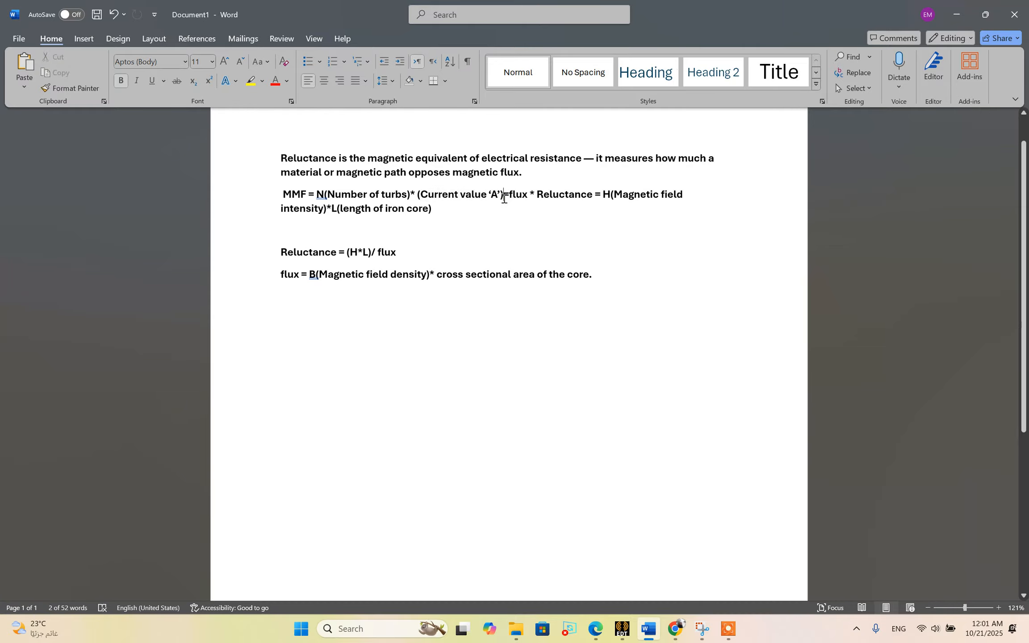
{"action": "left_click_drag", "start_coordinate": [510, 197], "coordinate": [583, 199]}
{"action": "left_click", "coordinate": [583, 199]}
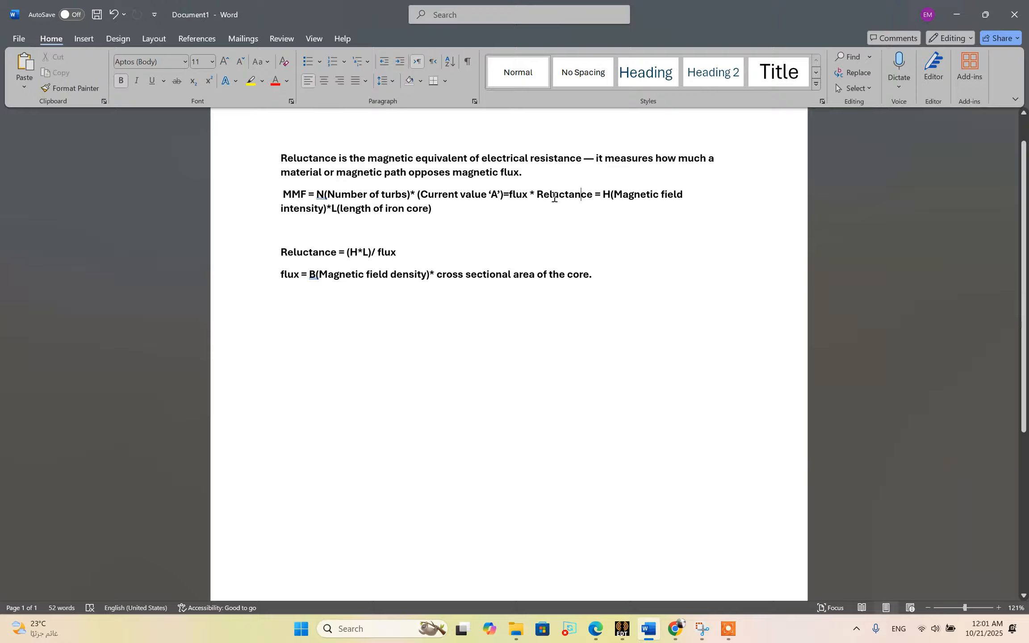
{"action": "left_click_drag", "start_coordinate": [598, 197], "coordinate": [610, 199]}
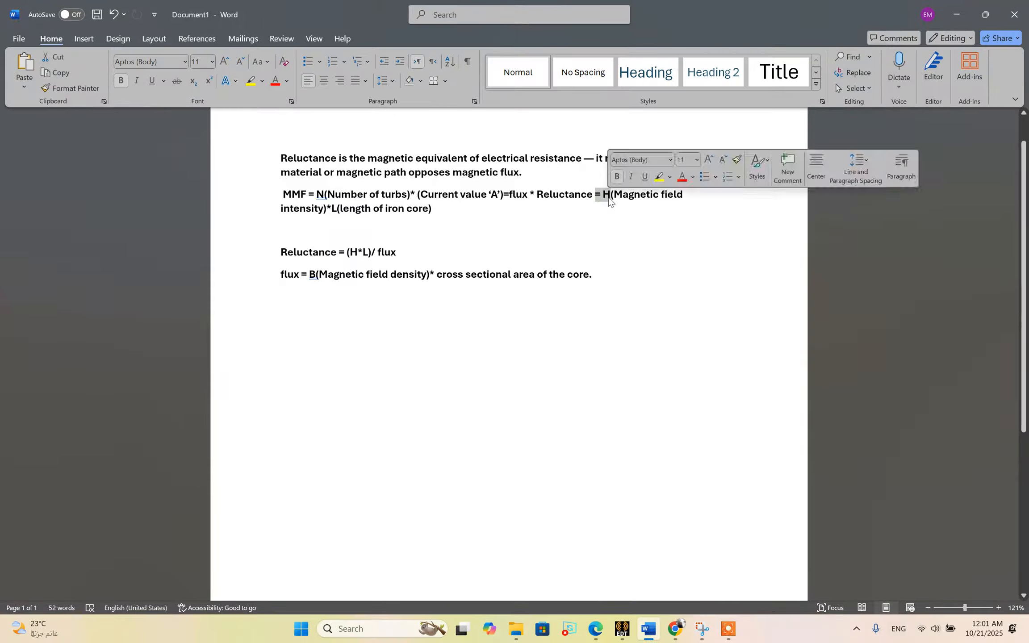
{"action": "left_click", "coordinate": [610, 198]}
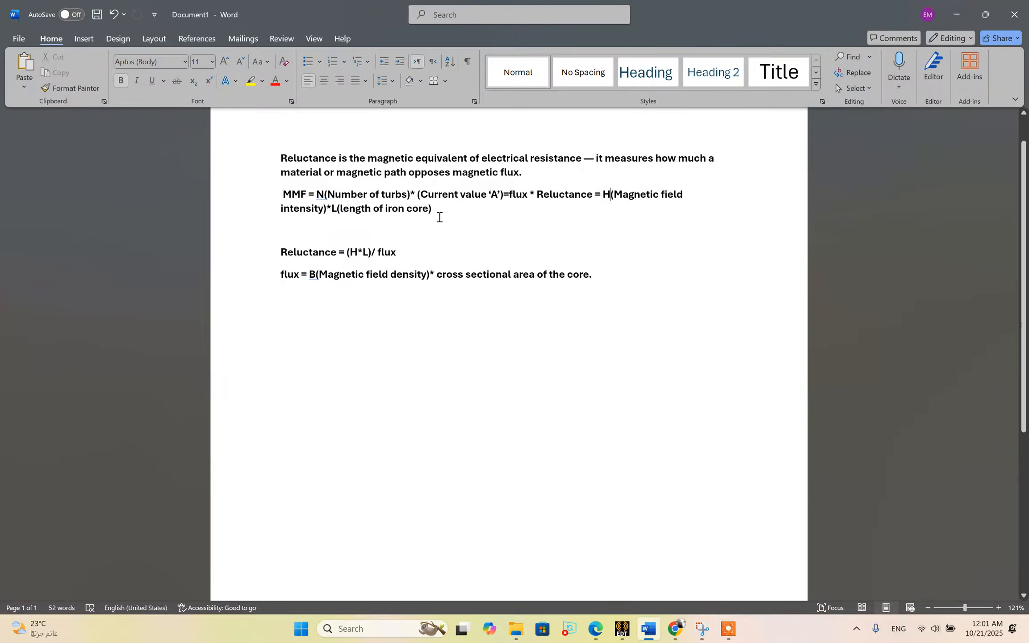
{"action": "left_click_drag", "start_coordinate": [439, 218], "coordinate": [331, 208]}
{"action": "left_click", "coordinate": [330, 209]}
Examine the formulas for reluctance and flux in the notes, including H, L and the core's cross-sectional area.
{"action": "double_click", "coordinate": [352, 254]}
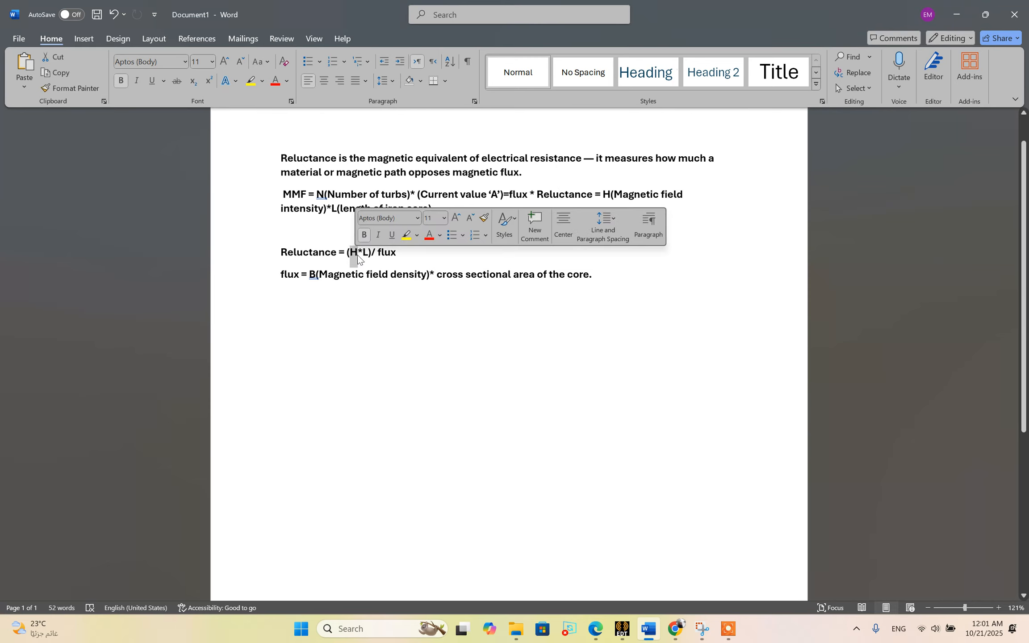
{"action": "double_click", "coordinate": [364, 254]}
{"action": "left_click_drag", "start_coordinate": [378, 254], "coordinate": [406, 253]}
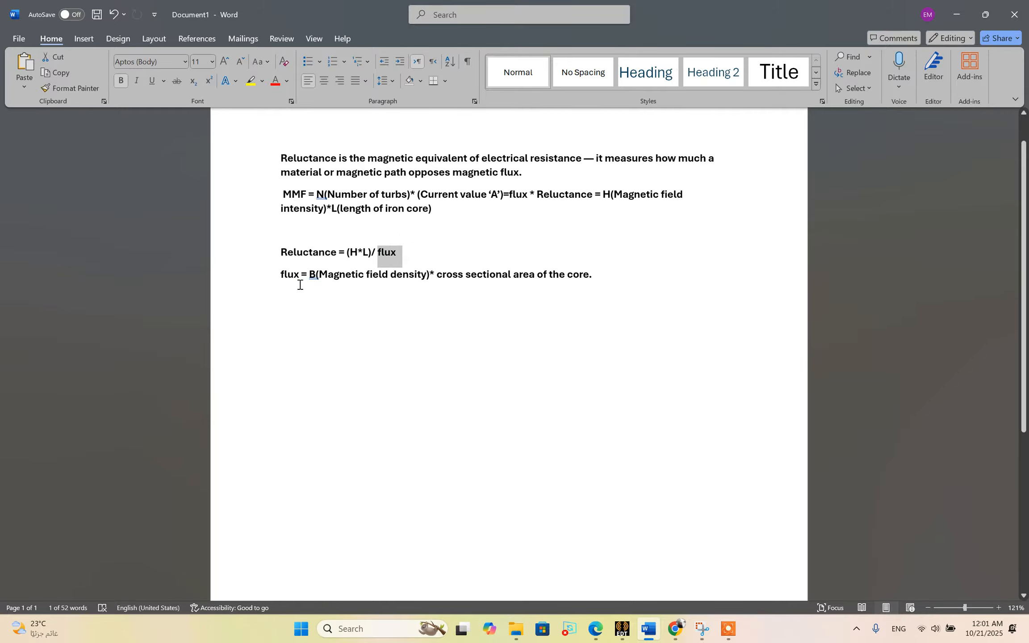
{"action": "left_click", "coordinate": [286, 268]}
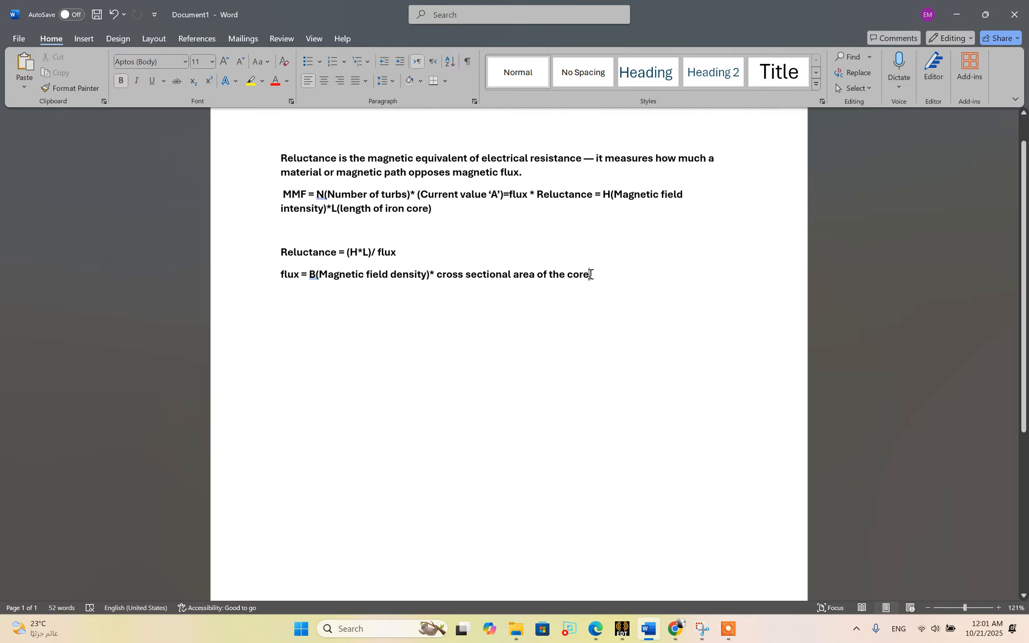
{"action": "left_click_drag", "start_coordinate": [590, 274], "coordinate": [542, 280]}
{"action": "left_click", "coordinate": [556, 294]}
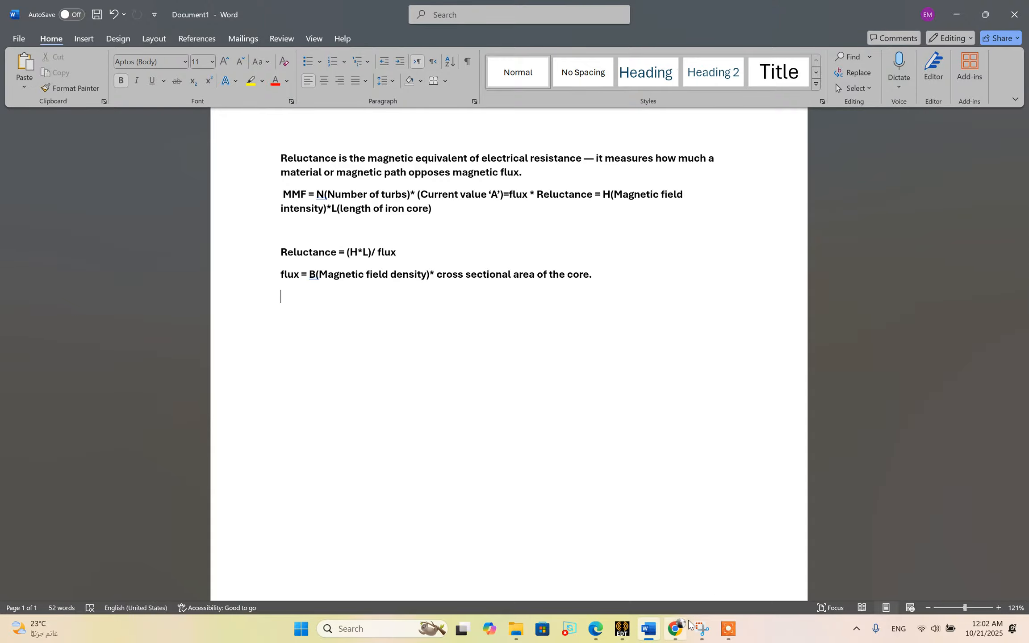
Switch to Chrome and read the Ansys lesson on calculating a magnetic circuit's reluctance, including its Fields Calculator procedure.
{"action": "left_click", "coordinate": [681, 631]}
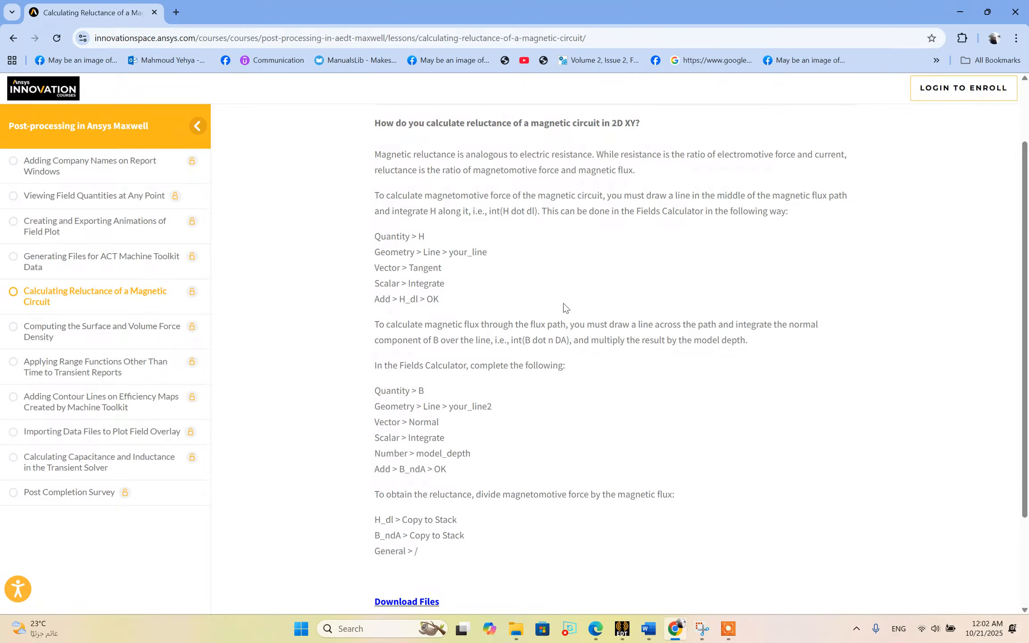
{"action": "left_click_drag", "start_coordinate": [1026, 259], "coordinate": [1022, 175]}
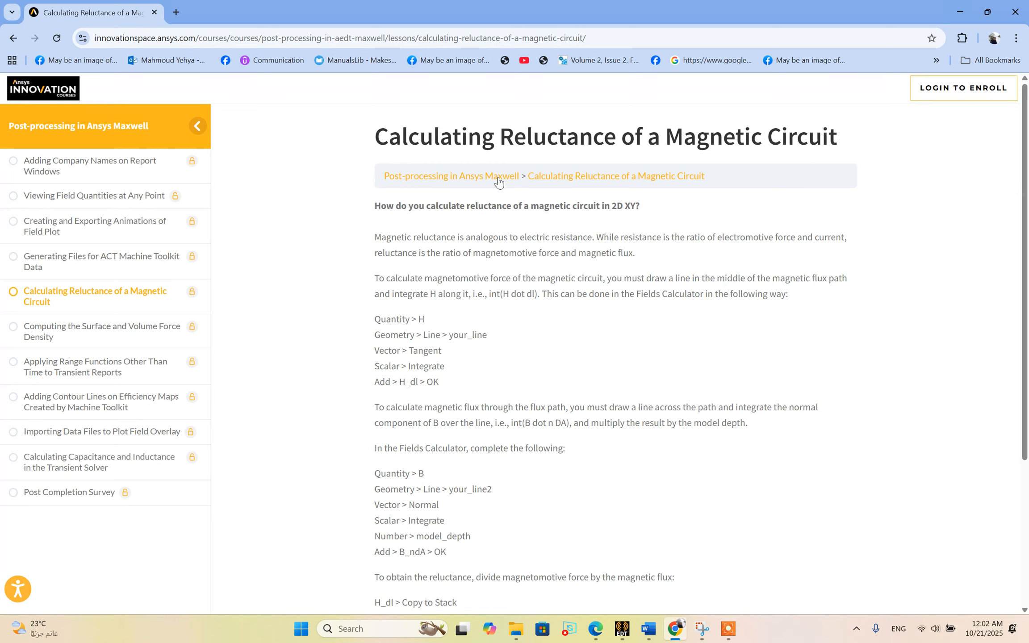
{"action": "left_click_drag", "start_coordinate": [389, 145], "coordinate": [578, 187]}
{"action": "left_click", "coordinate": [510, 239]}
{"action": "left_click_drag", "start_coordinate": [389, 143], "coordinate": [535, 138]}
{"action": "left_click", "coordinate": [534, 138]}
{"action": "left_click_drag", "start_coordinate": [544, 210], "coordinate": [622, 209]}
{"action": "left_click", "coordinate": [640, 207]}
{"action": "left_click_drag", "start_coordinate": [376, 269], "coordinate": [465, 531]}
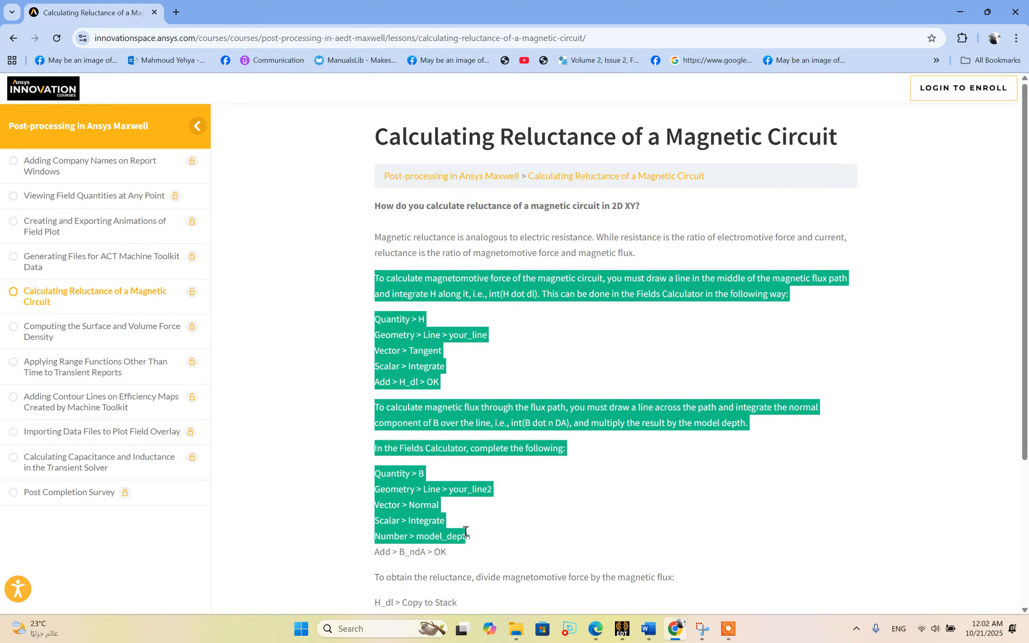
{"action": "left_click", "coordinate": [465, 531]}
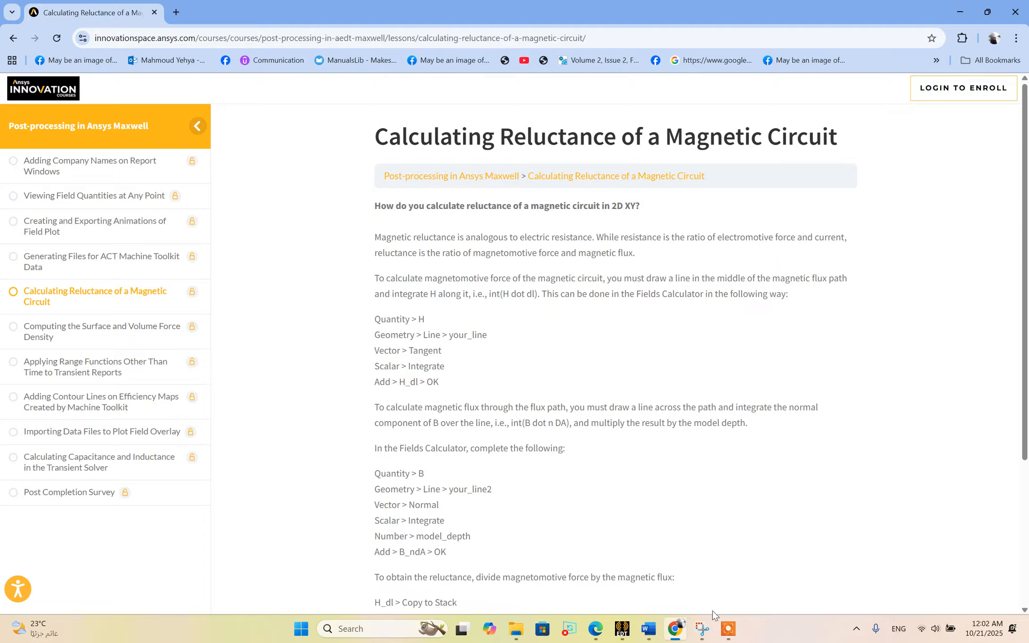
Switch to Ansys Electronics Desktop and inspect each line segment of Polyline1 along the core's flux path.
{"action": "left_click", "coordinate": [622, 629]}
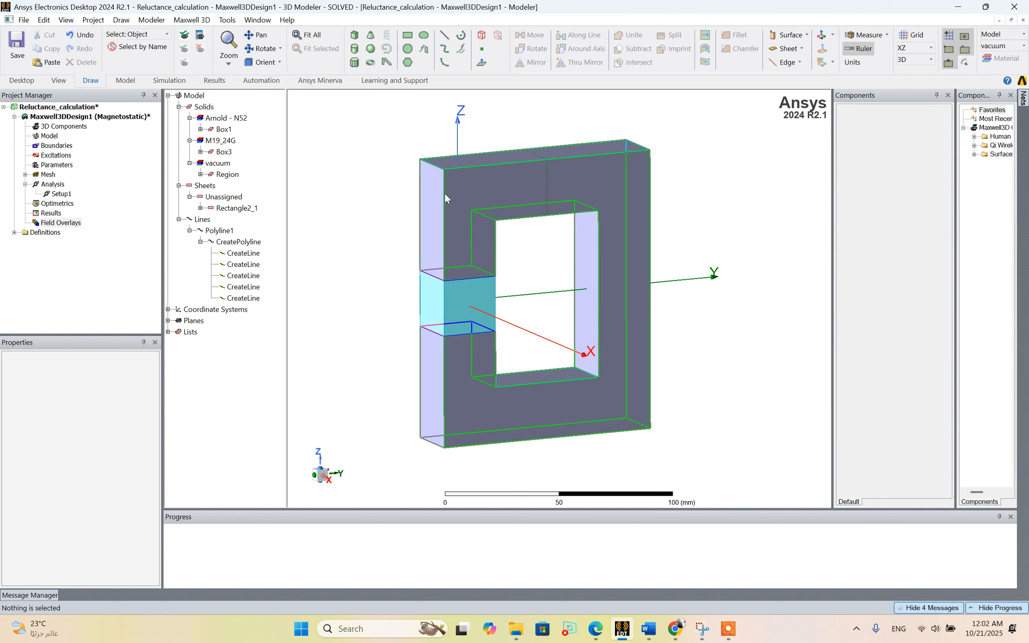
{"action": "left_click", "coordinate": [223, 244]}
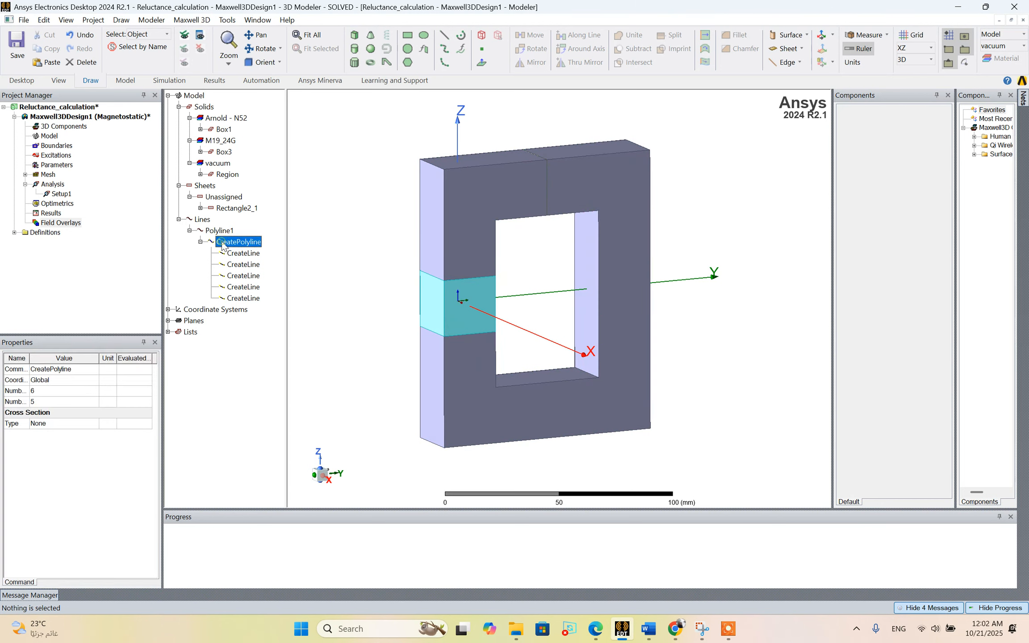
{"action": "left_click", "coordinate": [236, 253]}
{"action": "left_click", "coordinate": [236, 266]}
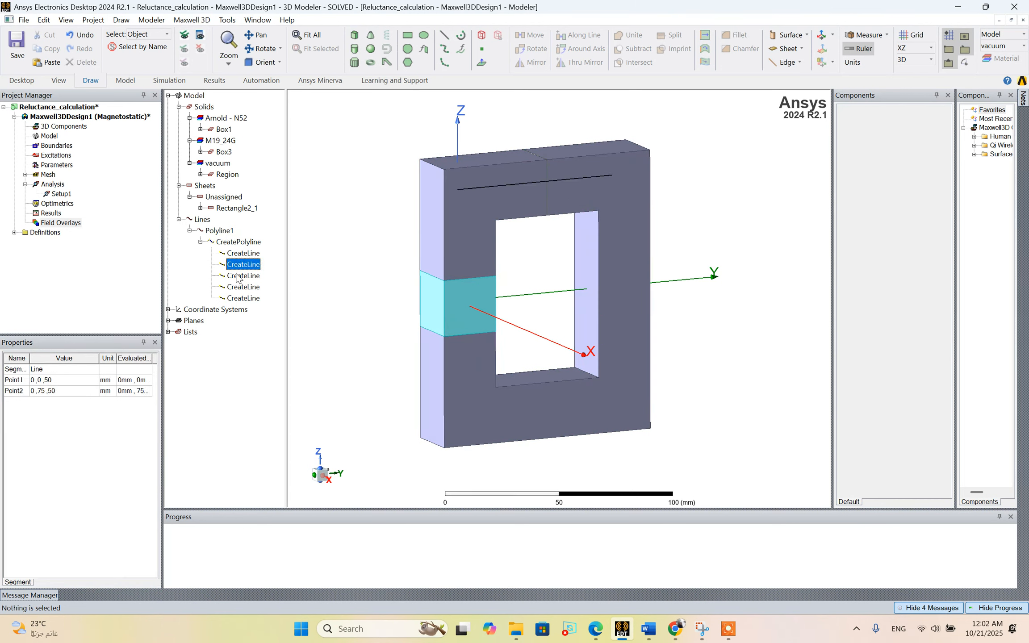
{"action": "left_click", "coordinate": [239, 277]}
{"action": "left_click", "coordinate": [240, 288]}
{"action": "left_click", "coordinate": [240, 300]}
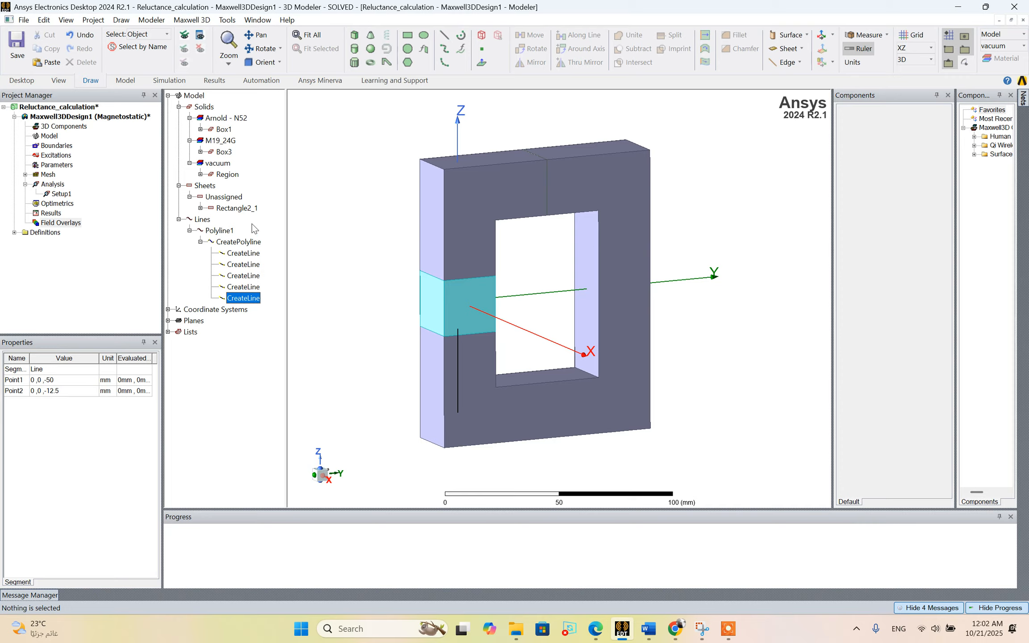
Inspect the Rectangle2_1 sheet that crosses the core's upper limb.
{"action": "left_click", "coordinate": [236, 208]}
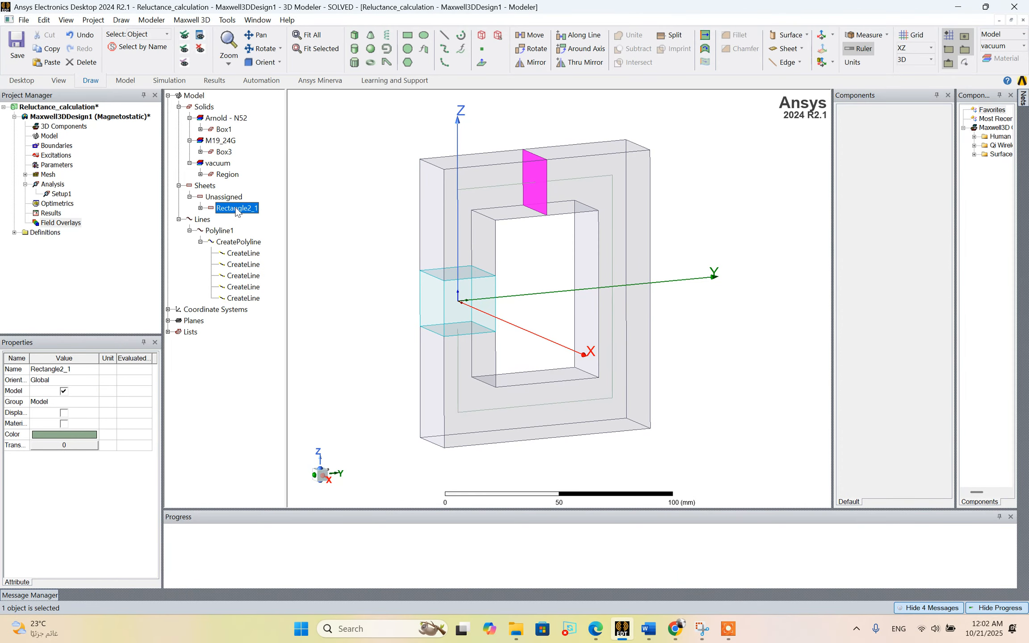
{"action": "scroll", "coordinate": [511, 147], "scroll_direction": "up", "scroll_amount": 4}
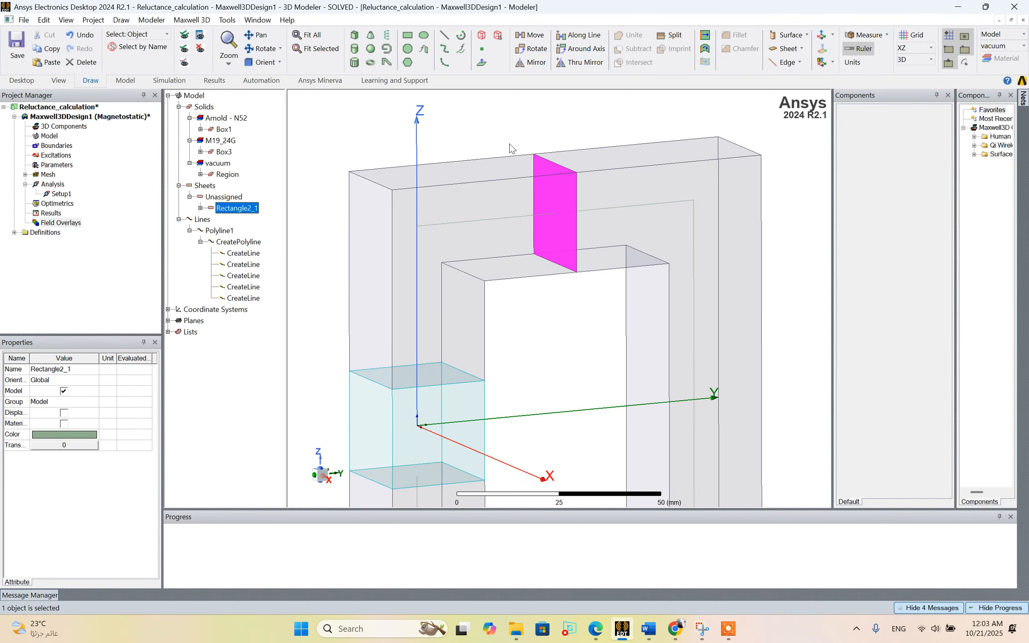
{"action": "left_click", "coordinate": [261, 49]}
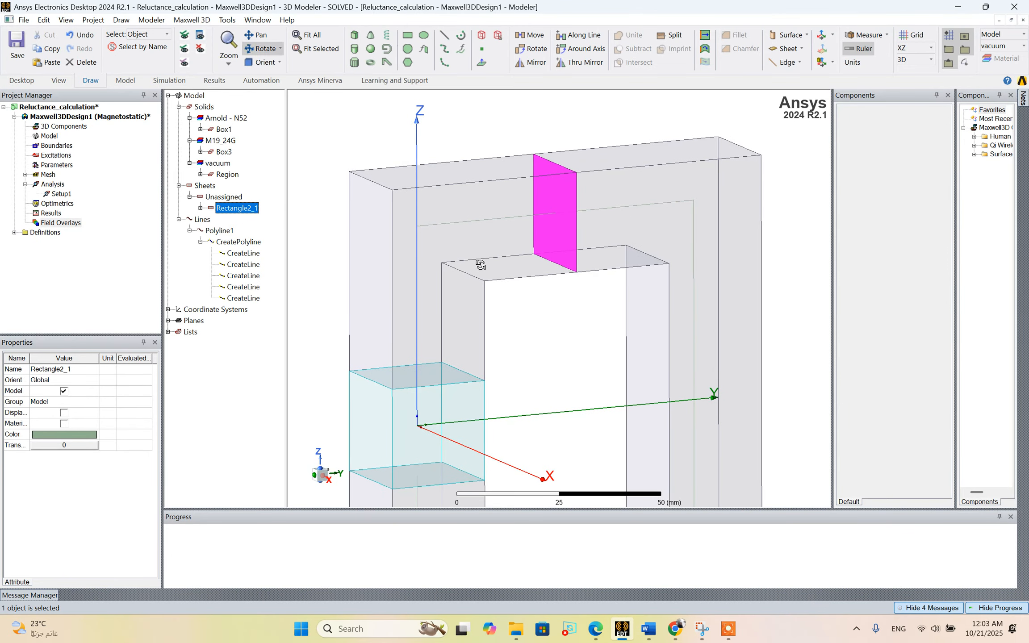
{"action": "left_click_drag", "start_coordinate": [480, 265], "coordinate": [457, 269]}
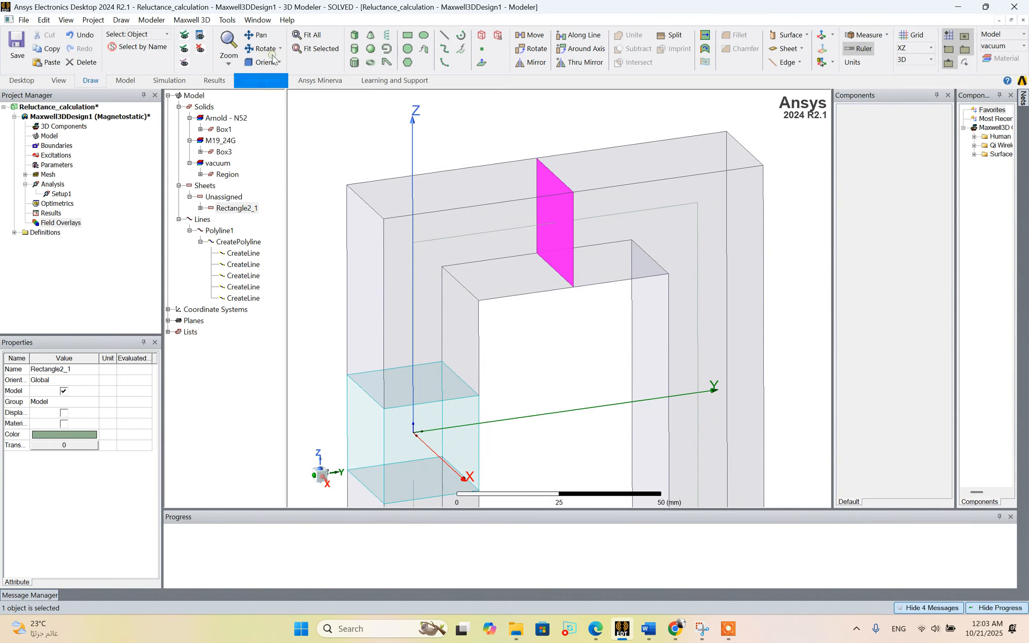
Open the Fields Calculator from the field overlays and add the H quantity to the stack.
{"action": "left_click", "coordinate": [71, 223]}
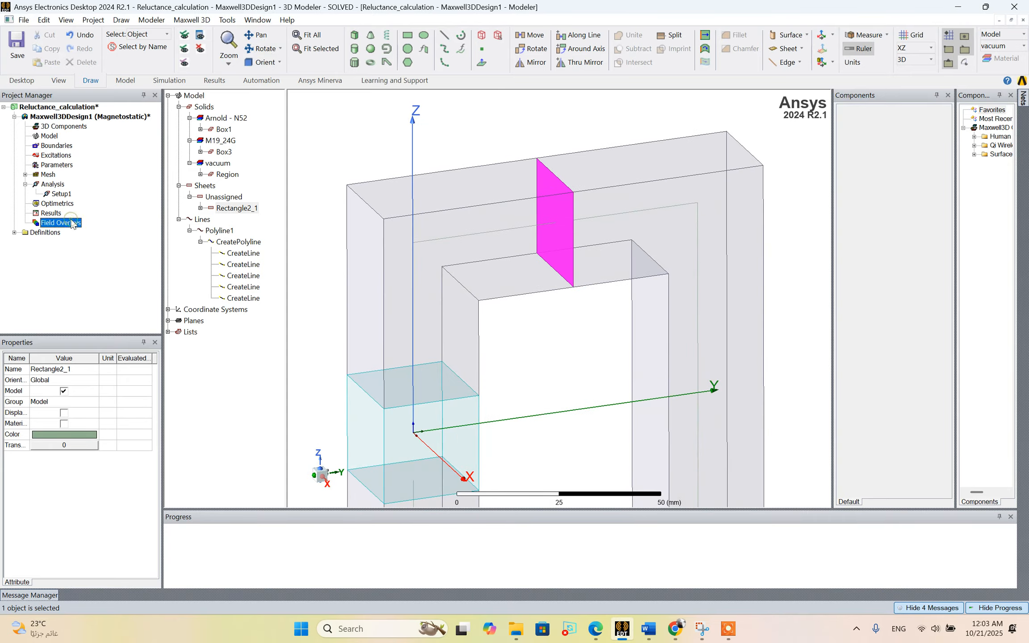
{"action": "right_click", "coordinate": [72, 222]}
{"action": "mouse_move", "coordinate": [192, 233]}
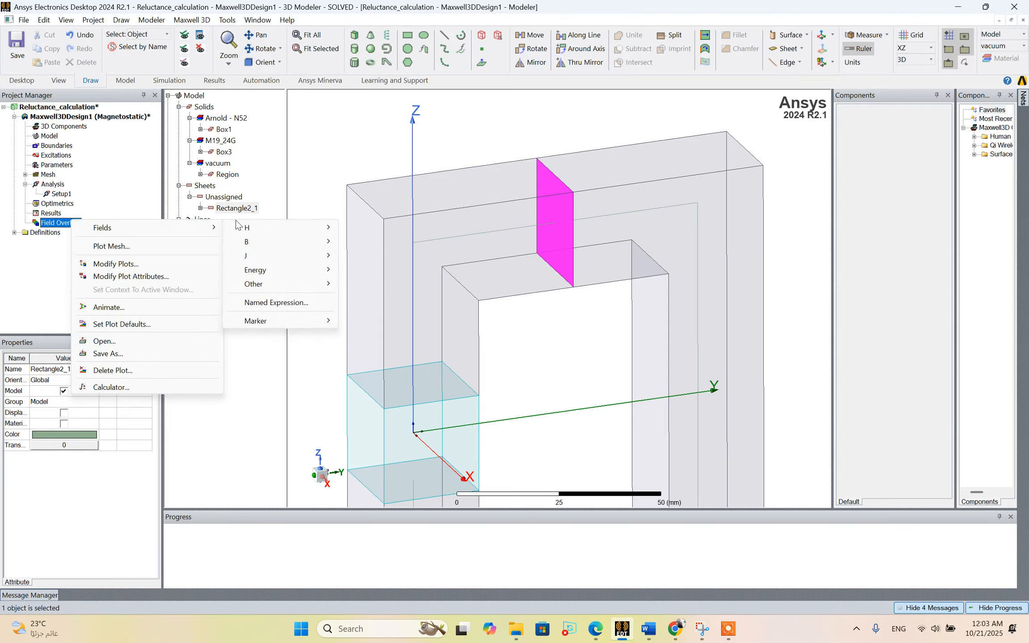
{"action": "left_click", "coordinate": [129, 386]}
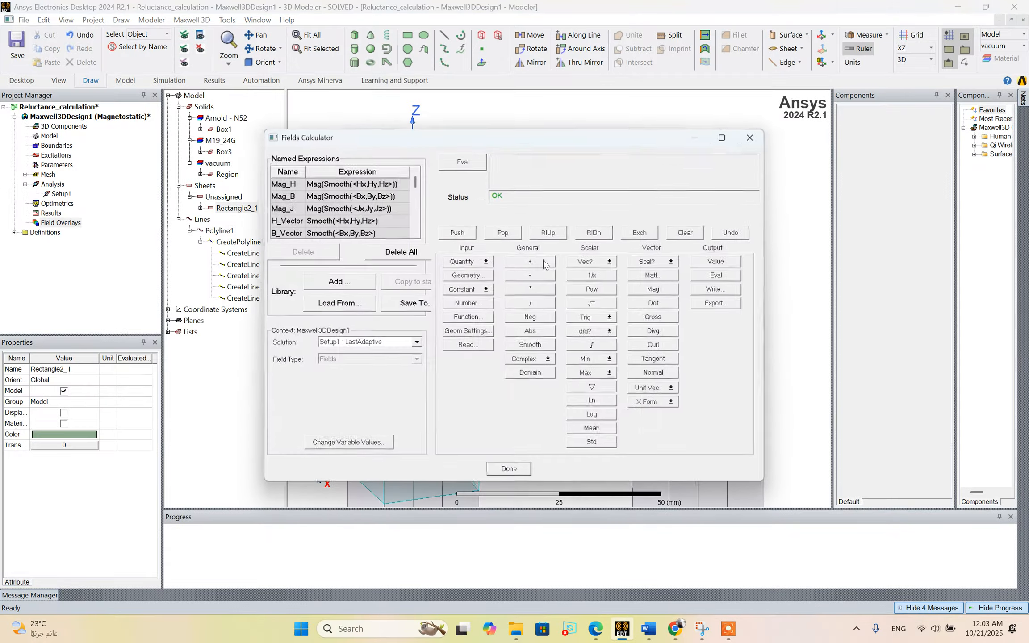
{"action": "left_click", "coordinate": [482, 262]}
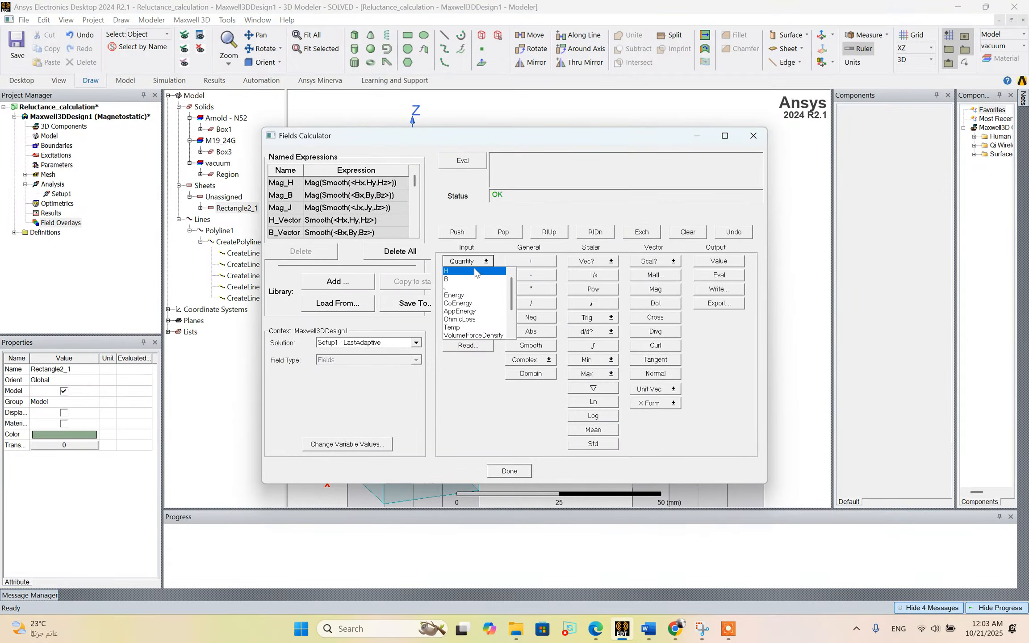
{"action": "left_click", "coordinate": [475, 271]}
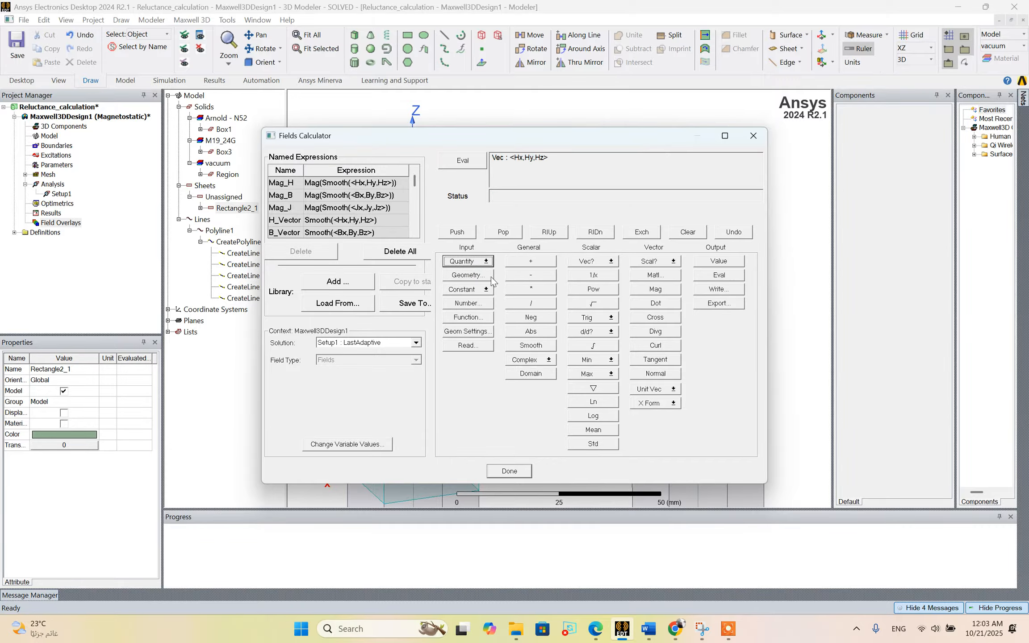
Integrate the tangential component of H along the line Polyline1.
{"action": "left_click", "coordinate": [481, 279]}
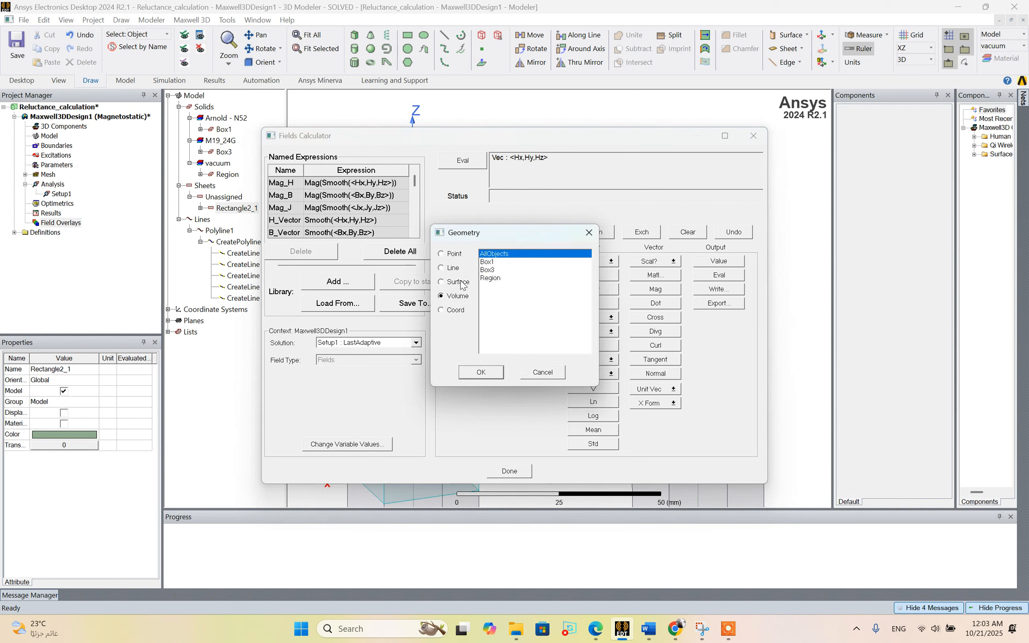
{"action": "left_click", "coordinate": [451, 268]}
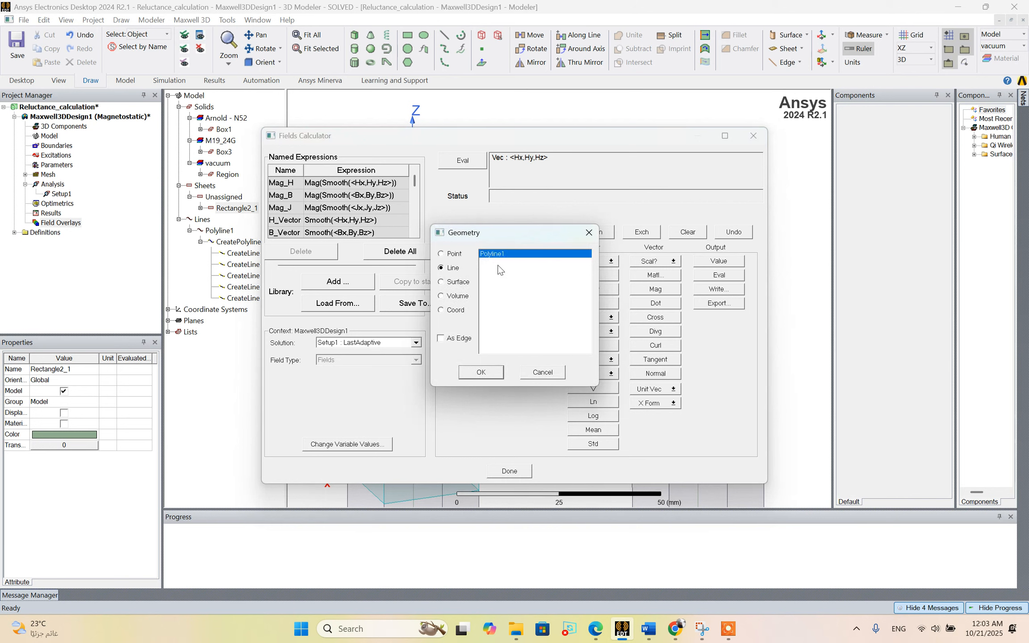
{"action": "left_click", "coordinate": [482, 372]}
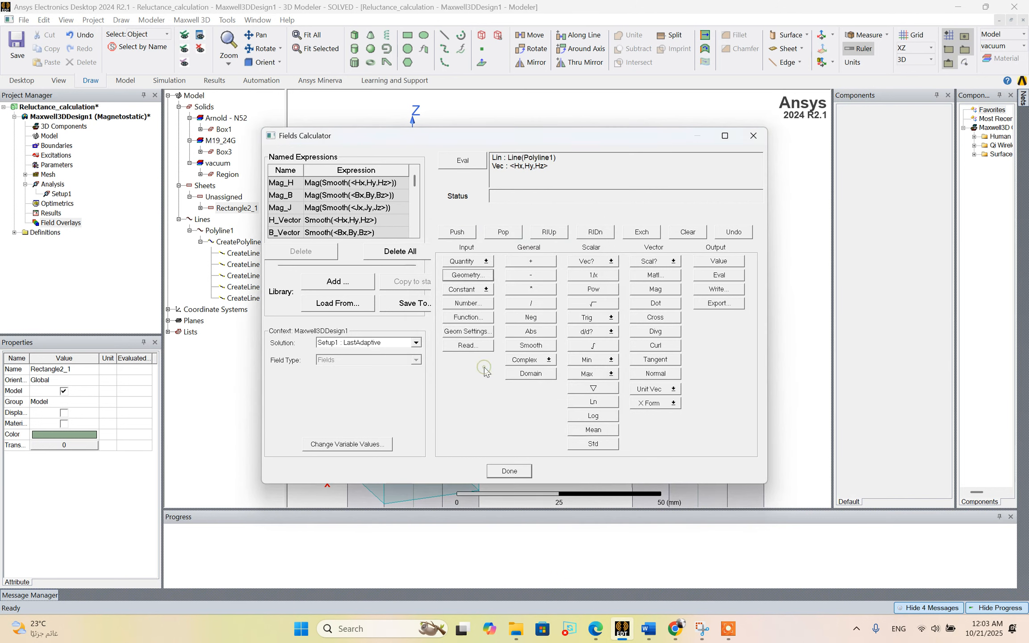
{"action": "left_click", "coordinate": [657, 363]}
{"action": "left_click", "coordinate": [594, 345]}
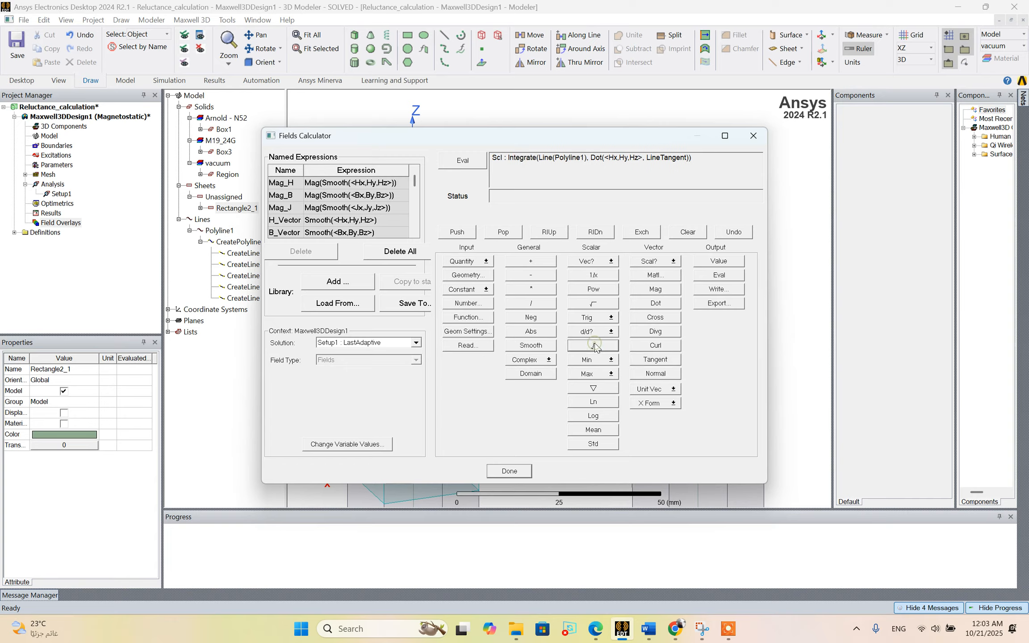
Save the line integral of H on the stack as a named expression called Hdl.
{"action": "left_click", "coordinate": [342, 281]}
{"action": "type", "text": "H"}
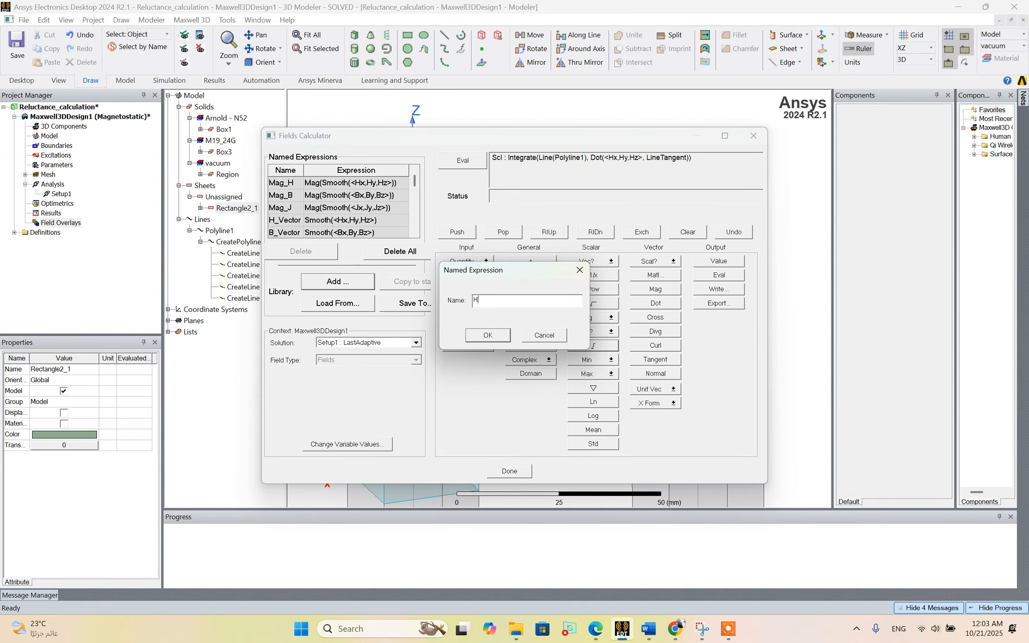
{"action": "type", "text": "dl"}
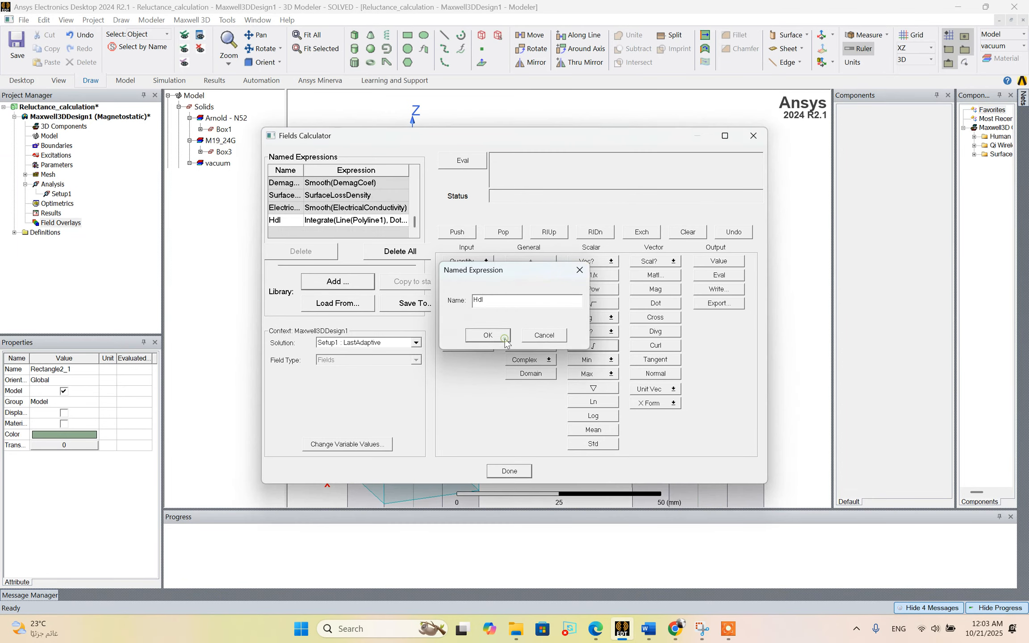
{"action": "left_click", "coordinate": [506, 342]}
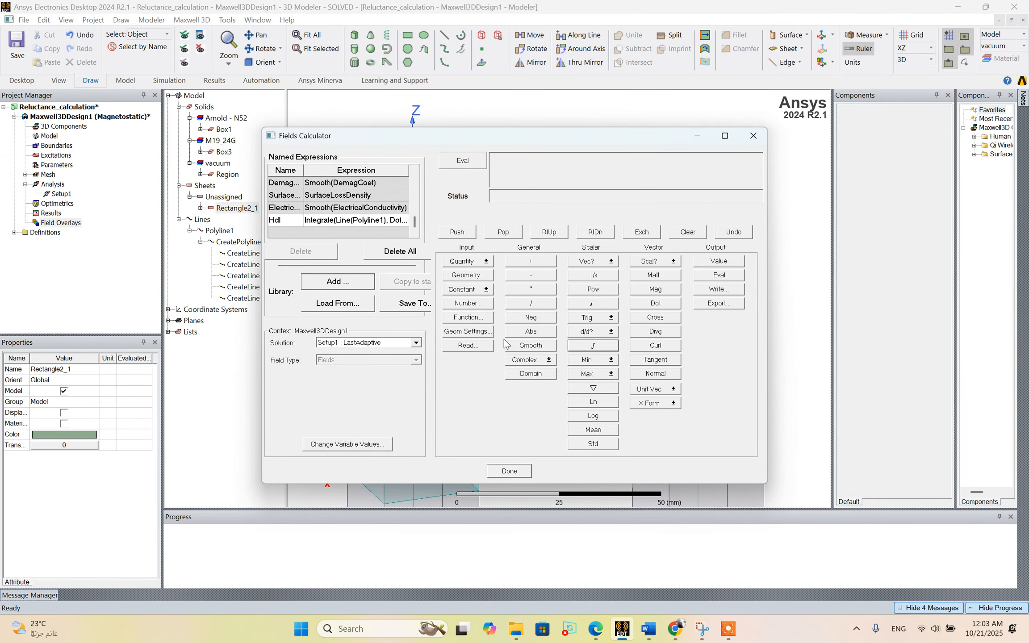
Integrate the normal component of B over the surface Rectangle2_1.
{"action": "left_click", "coordinate": [464, 262]}
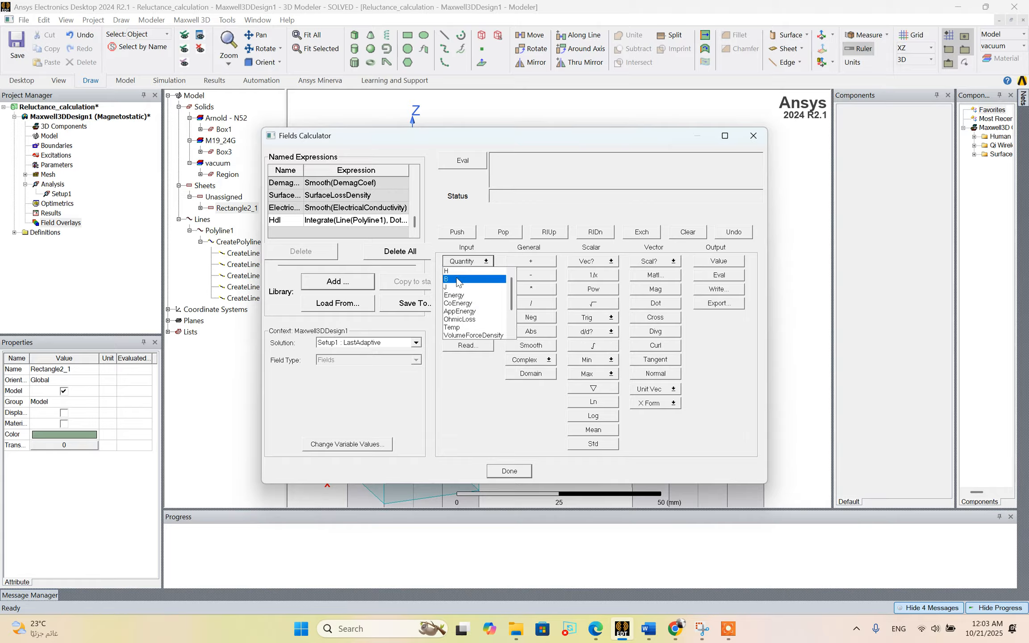
{"action": "left_click", "coordinate": [458, 280]}
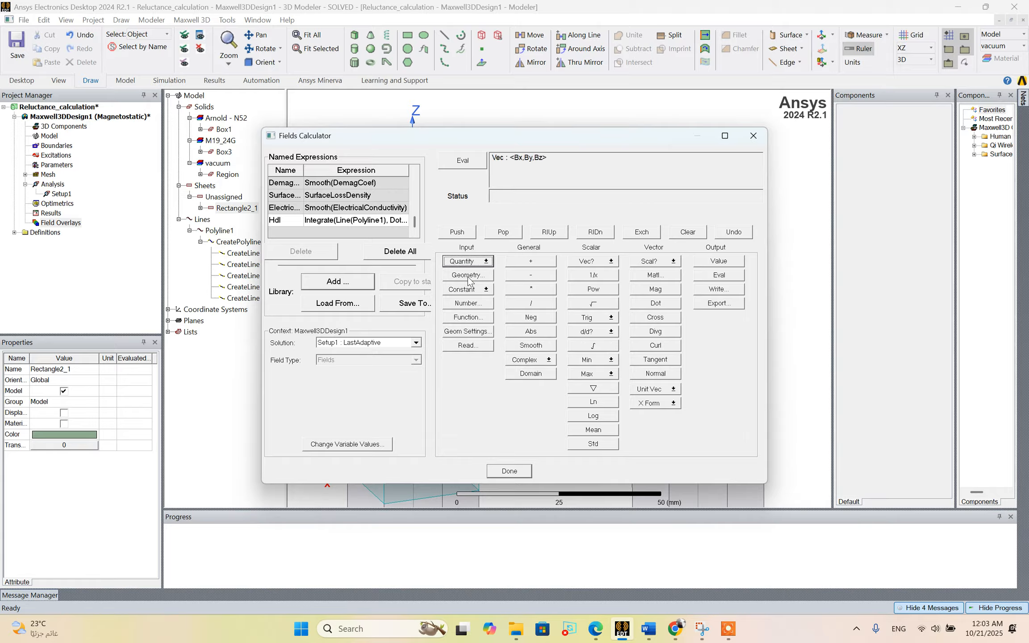
{"action": "left_click", "coordinate": [468, 275]}
{"action": "left_click", "coordinate": [449, 284]}
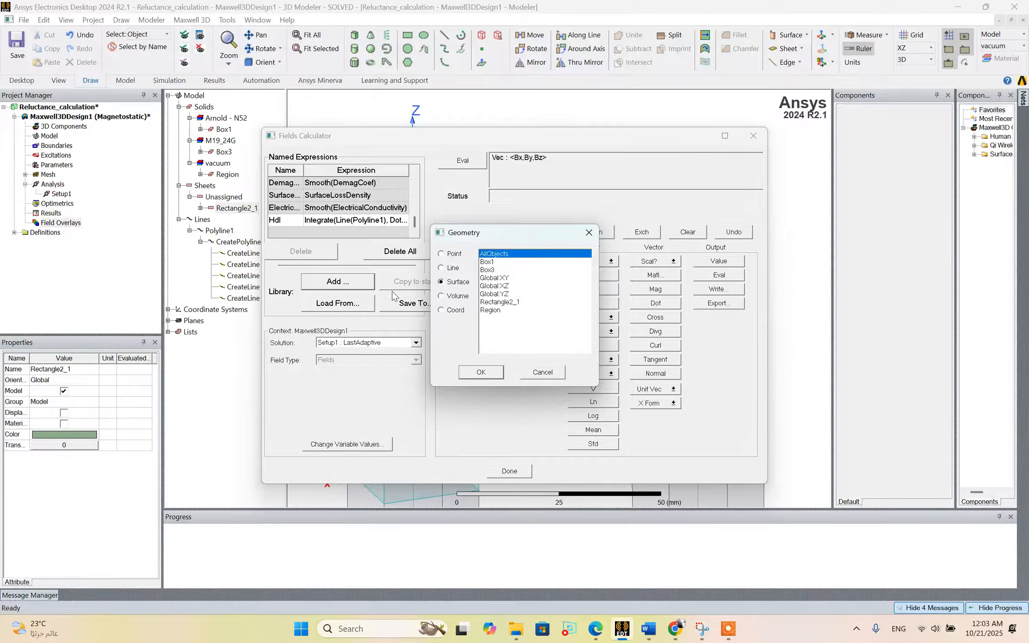
{"action": "left_click", "coordinate": [512, 303]}
{"action": "left_click", "coordinate": [489, 374]}
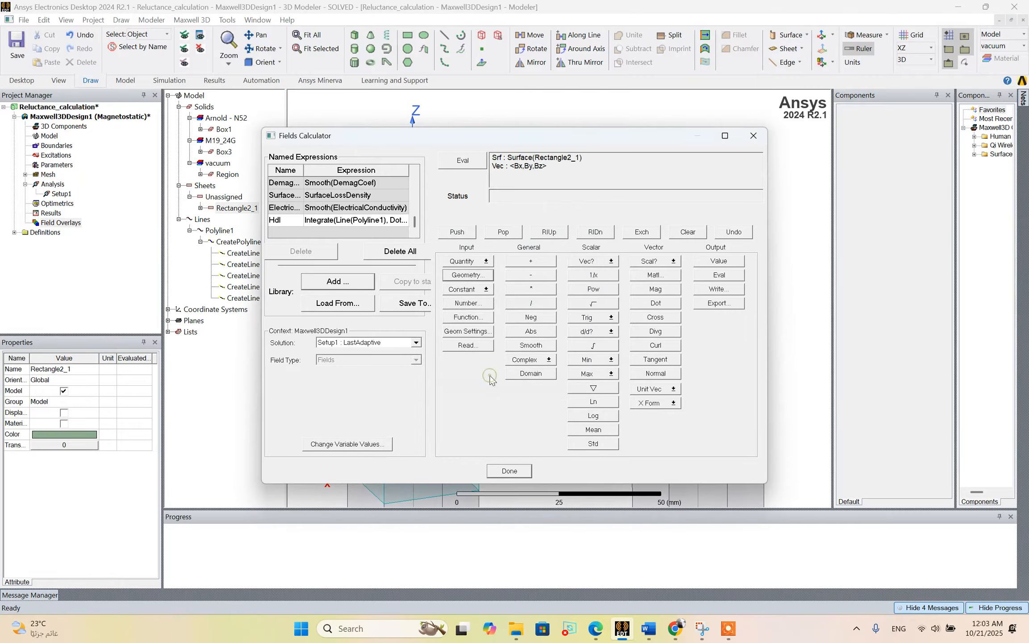
{"action": "left_click", "coordinate": [658, 374]}
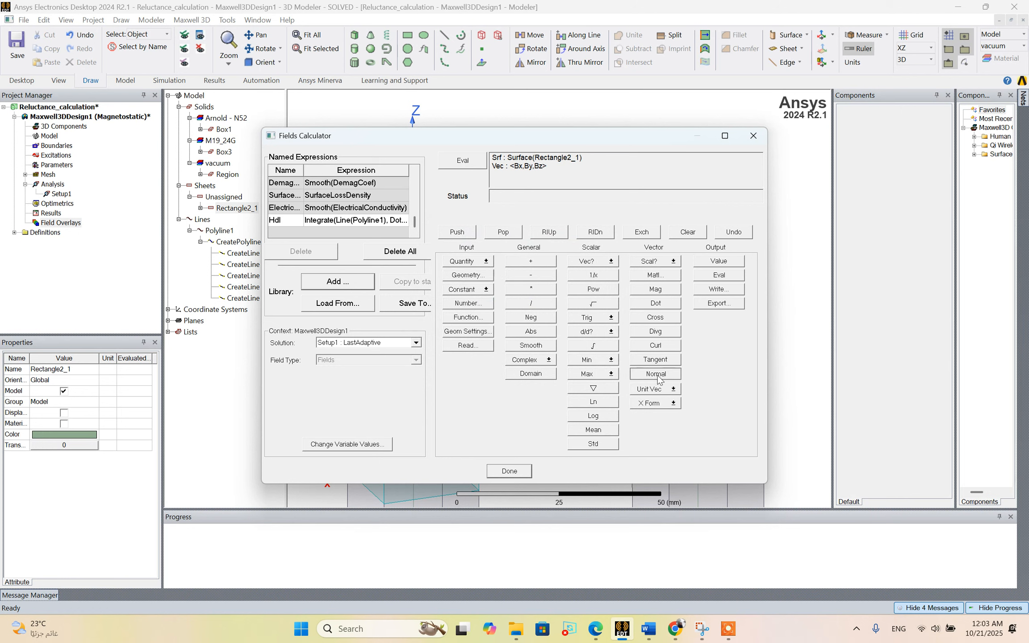
{"action": "left_click", "coordinate": [593, 345]}
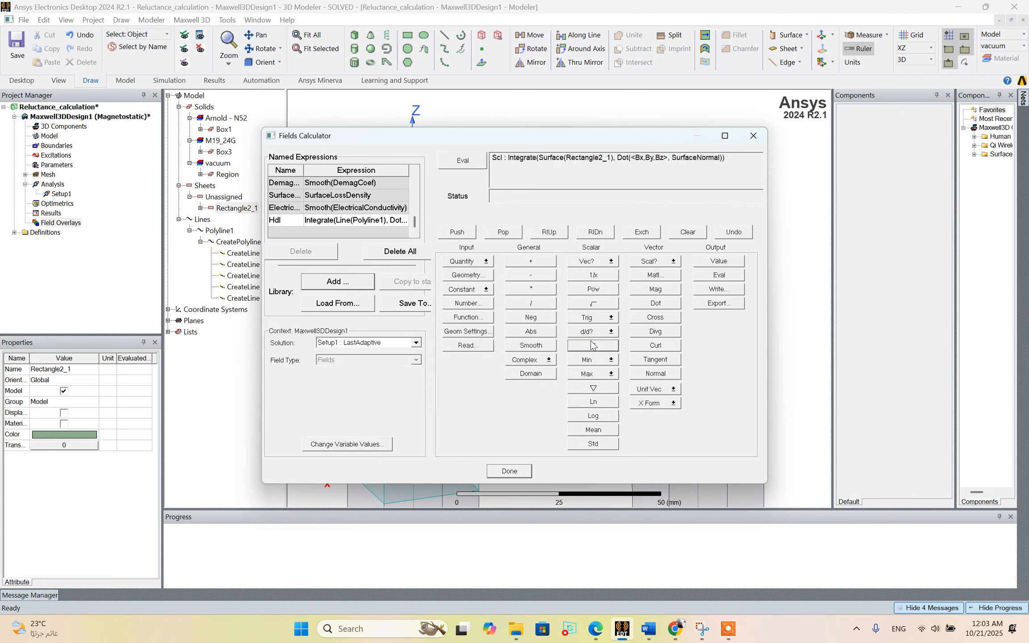
Save the surface integral of B as a named expression called BdA.
{"action": "left_click", "coordinate": [353, 283]}
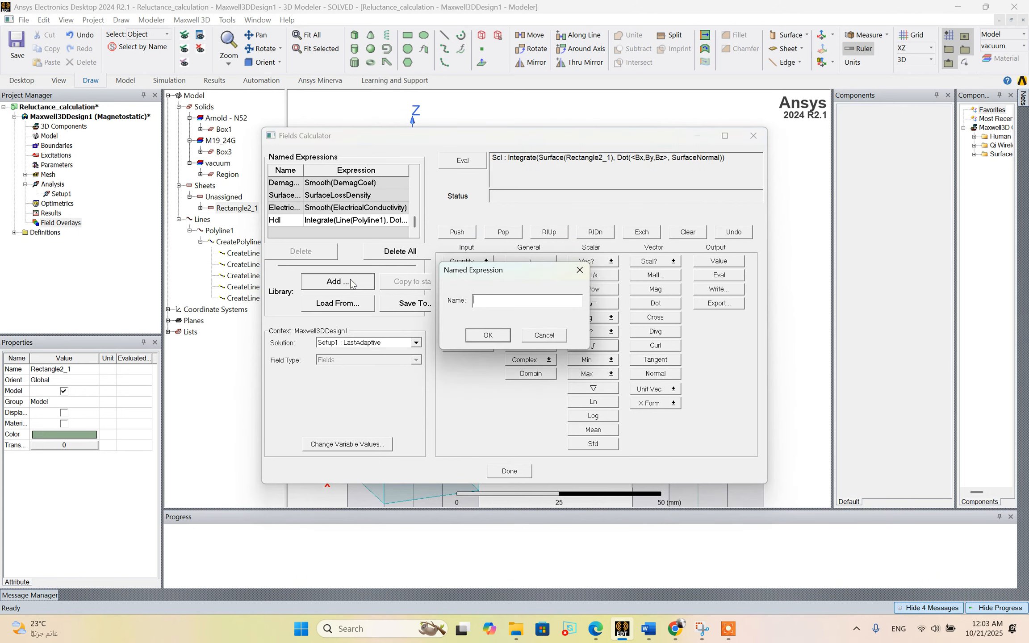
{"action": "type", "text": "BdA"}
{"action": "left_click", "coordinate": [504, 338]}
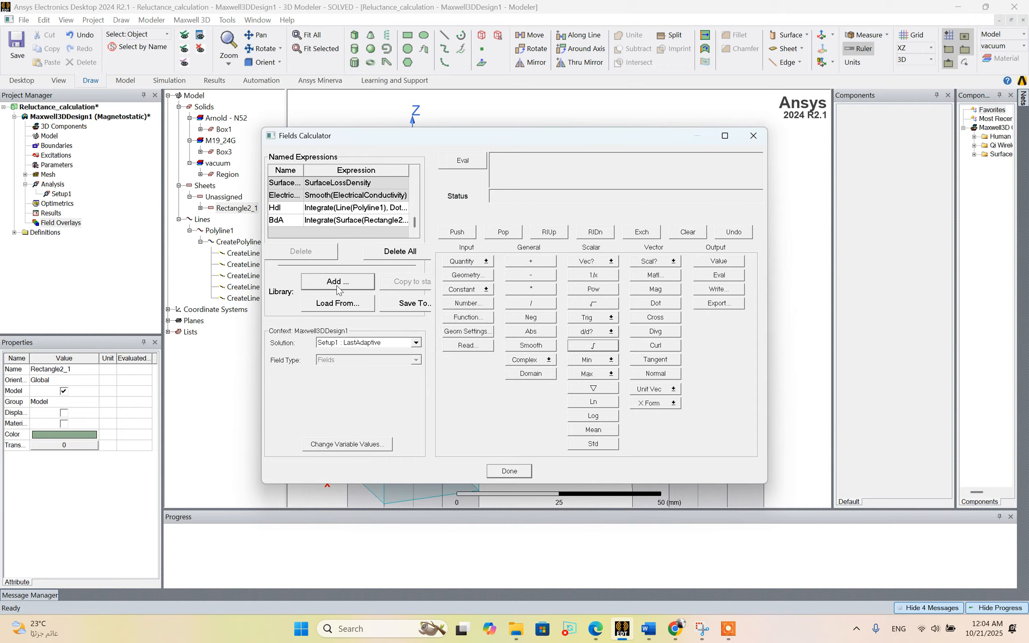
Copy the named expressions Hdl and BdA to the stack and divide Hdl by BdA.
{"action": "left_click", "coordinate": [307, 209]}
{"action": "left_click", "coordinate": [389, 285]}
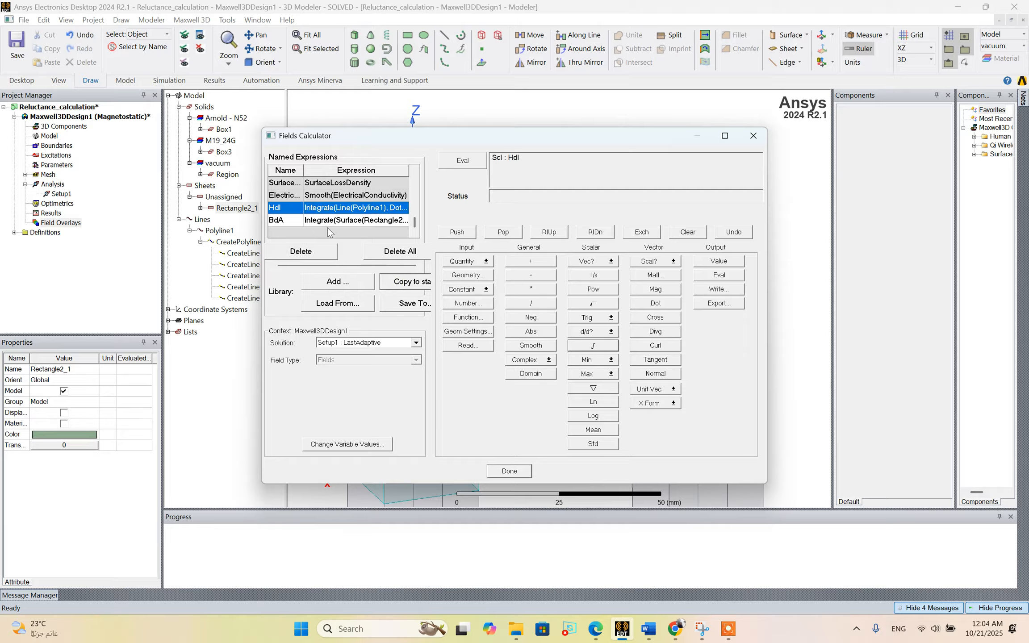
{"action": "left_click", "coordinate": [309, 220]}
{"action": "left_click", "coordinate": [391, 282]}
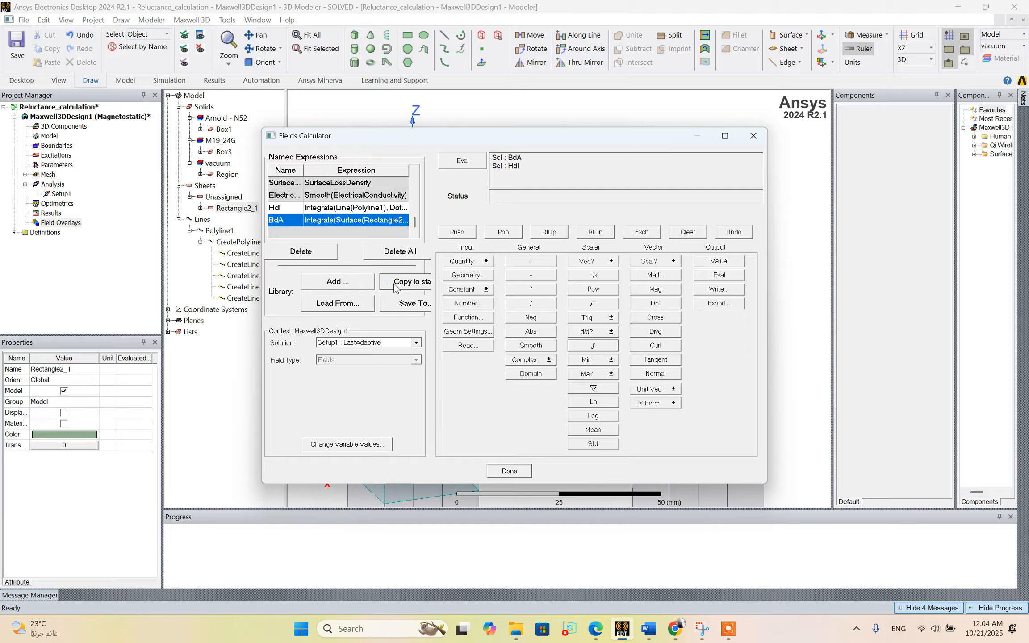
{"action": "left_click", "coordinate": [510, 303]}
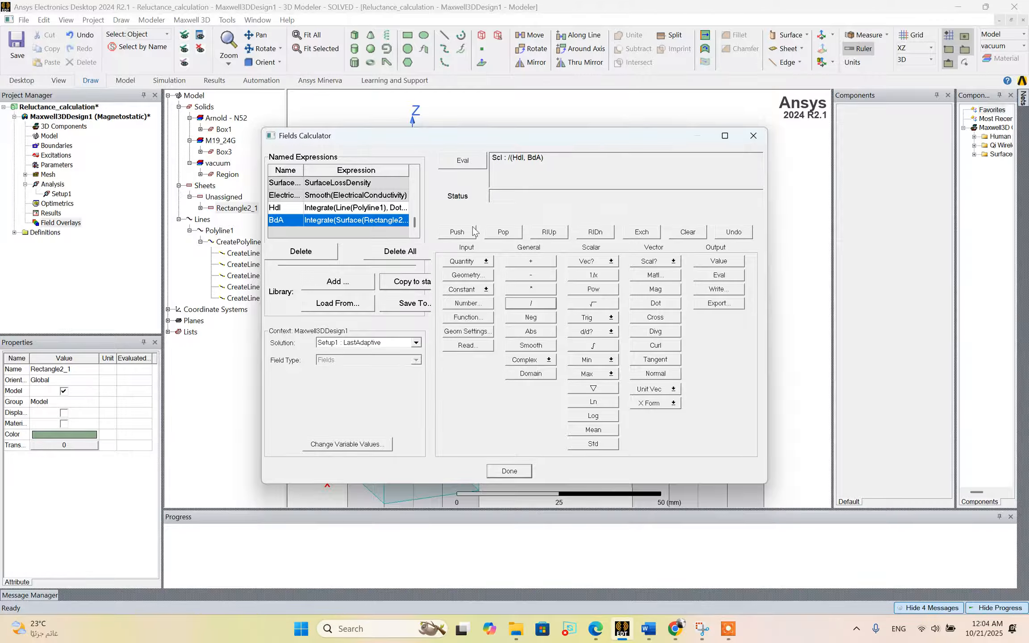
Save the quotient as a named expression called Reluctance and close the Fields Calculator.
{"action": "left_click", "coordinate": [337, 282]}
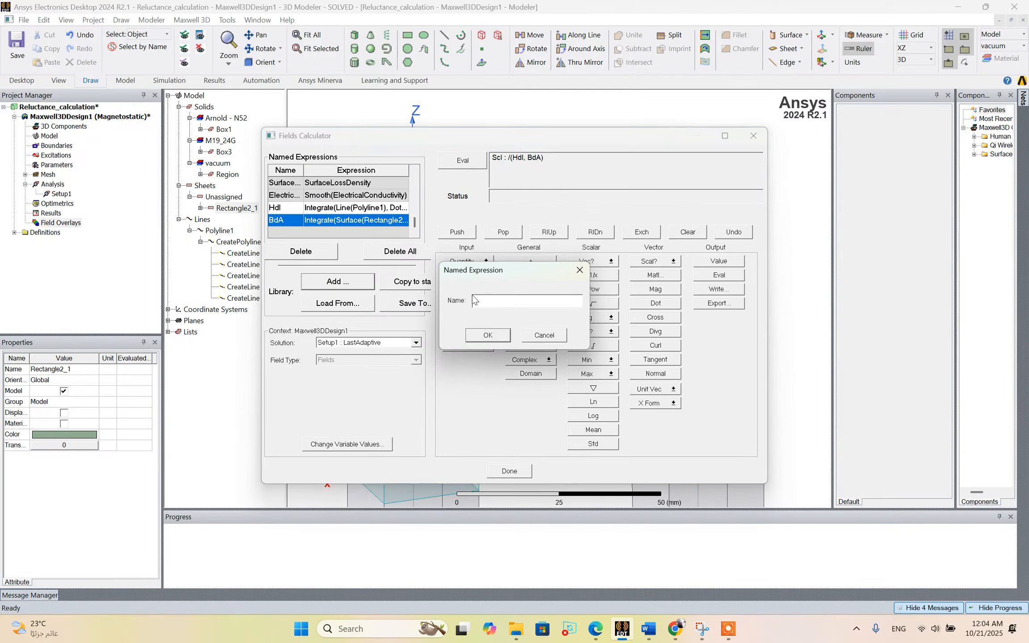
{"action": "type", "text": "Reluctance"}
{"action": "left_click", "coordinate": [488, 335]}
{"action": "left_click", "coordinate": [511, 471]}
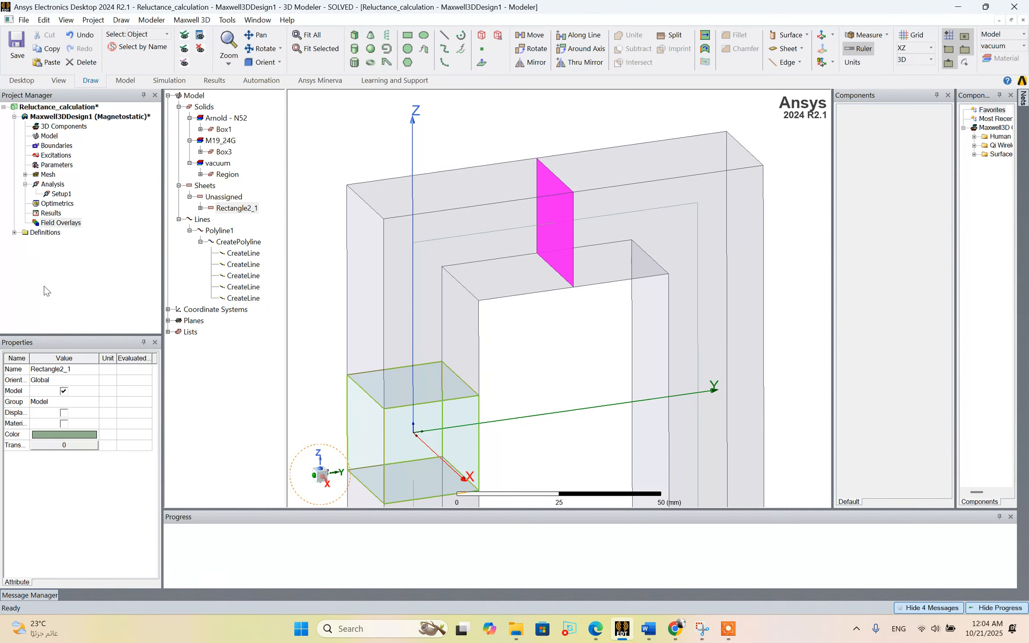
Create a fields report data table of the calculator expressions Hdl, BdA and Reluctance, and close the report setup.
{"action": "left_click", "coordinate": [50, 214]}
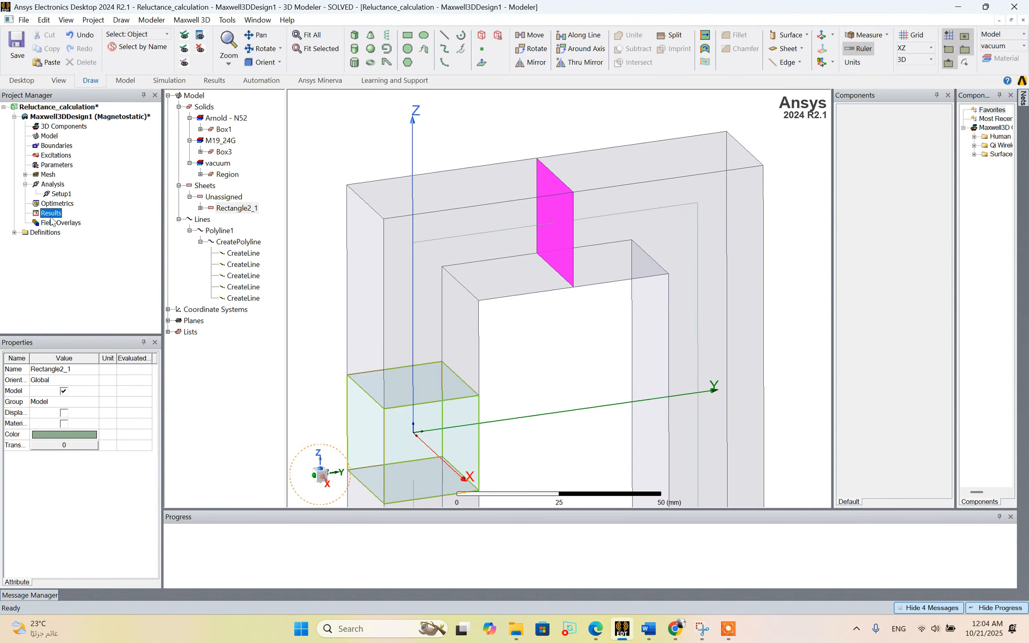
{"action": "right_click", "coordinate": [51, 218]}
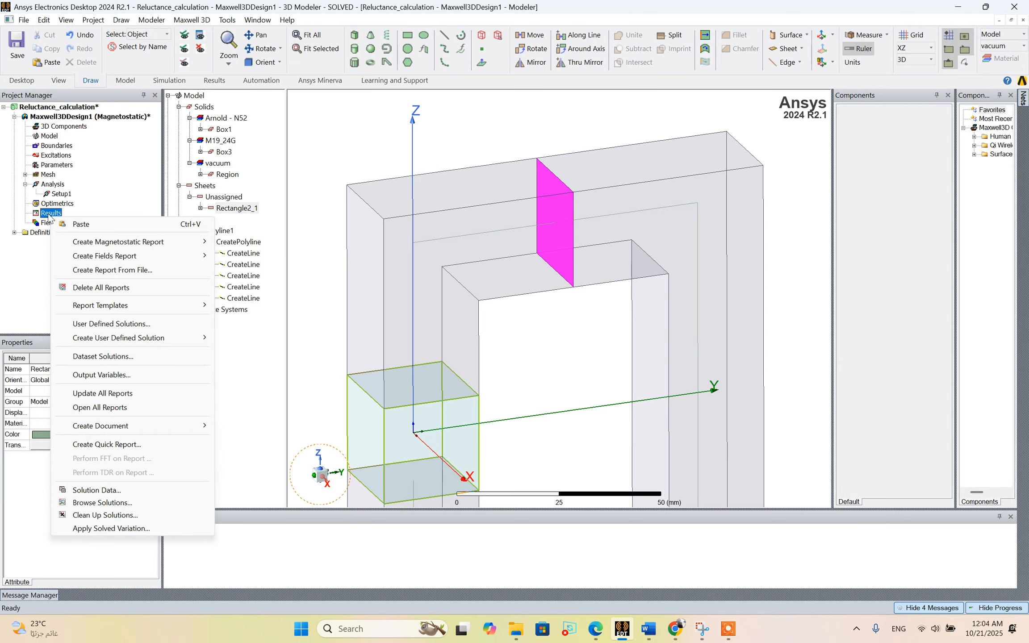
{"action": "mouse_move", "coordinate": [129, 258]}
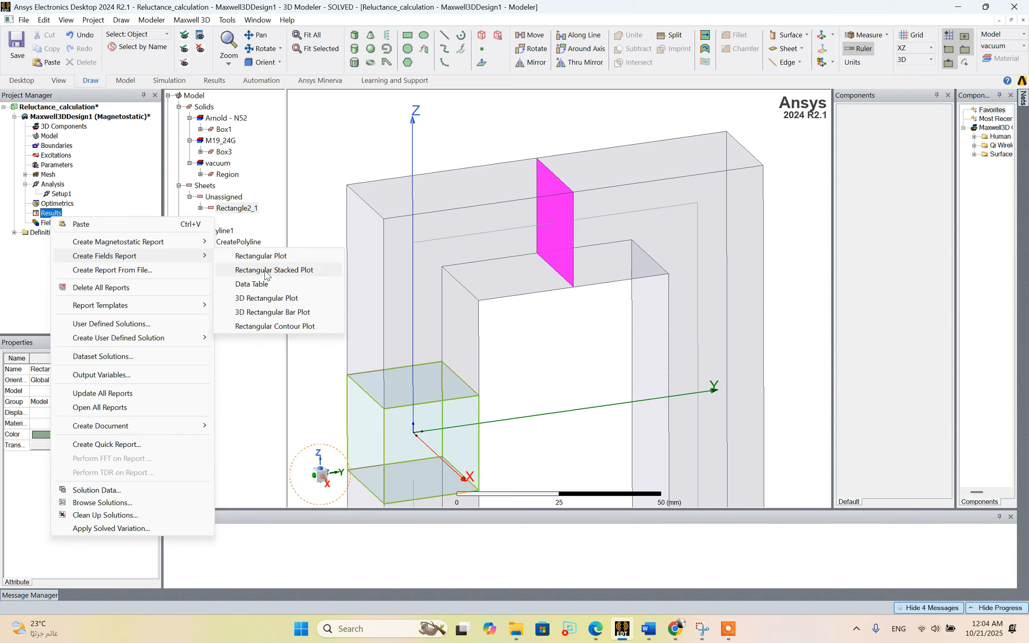
{"action": "left_click", "coordinate": [264, 286]}
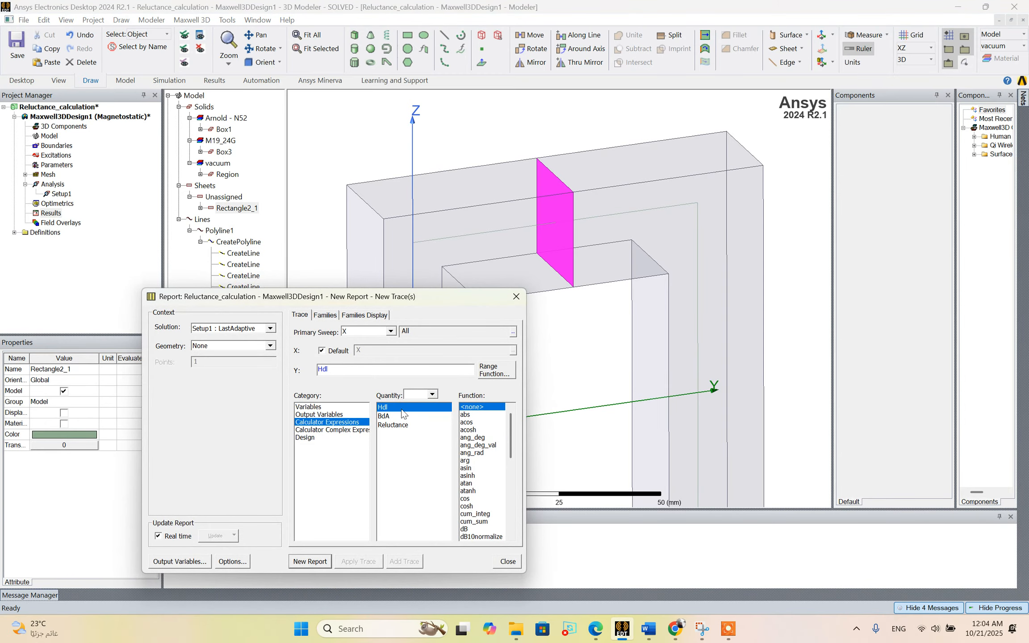
{"action": "left_click_drag", "start_coordinate": [401, 410], "coordinate": [394, 426]}
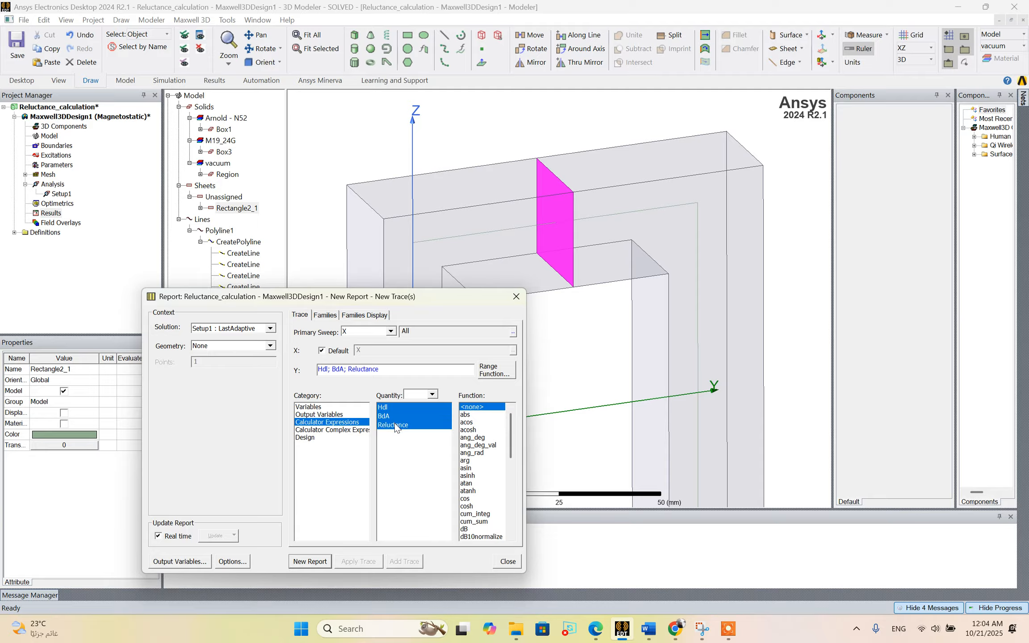
{"action": "left_click", "coordinate": [316, 561]}
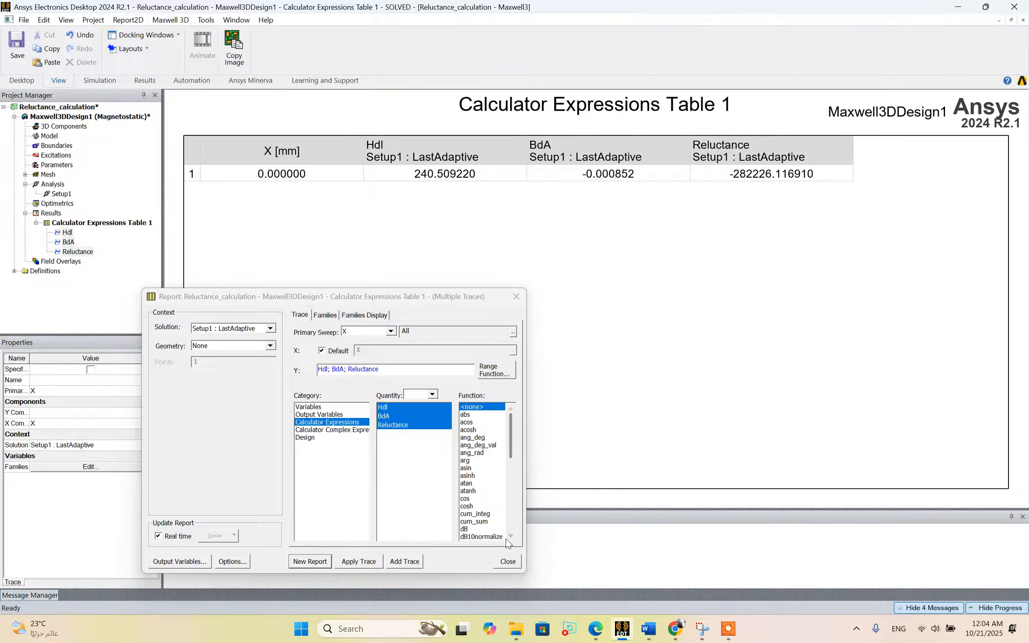
{"action": "left_click", "coordinate": [507, 562]}
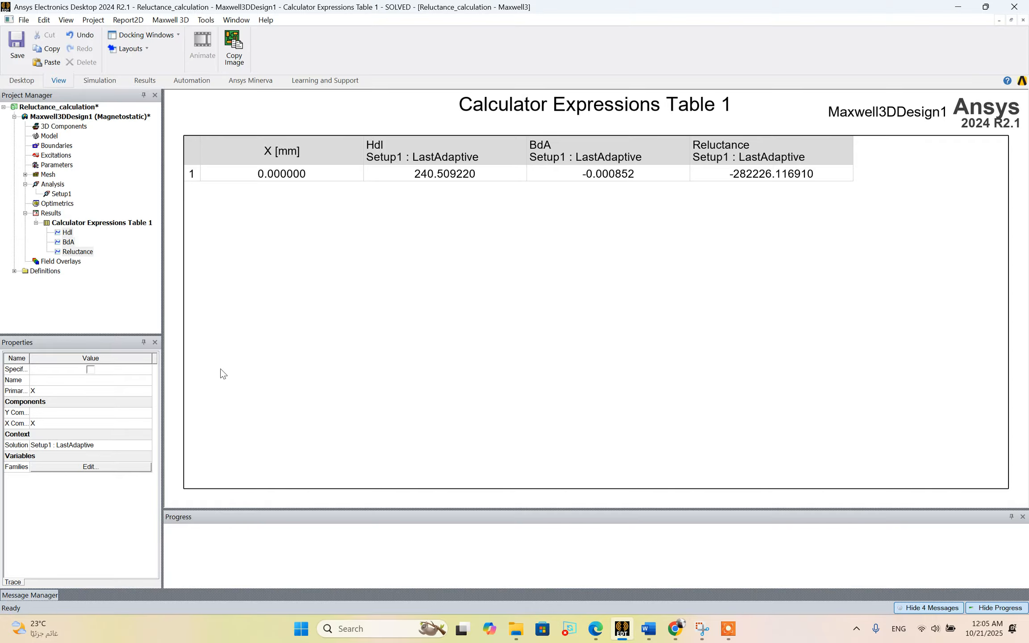
Return to the 3D model of Maxwell3DDesign1, deselect the Rectangle2_1 sheet and view the whole core.
{"action": "double_click", "coordinate": [89, 116]}
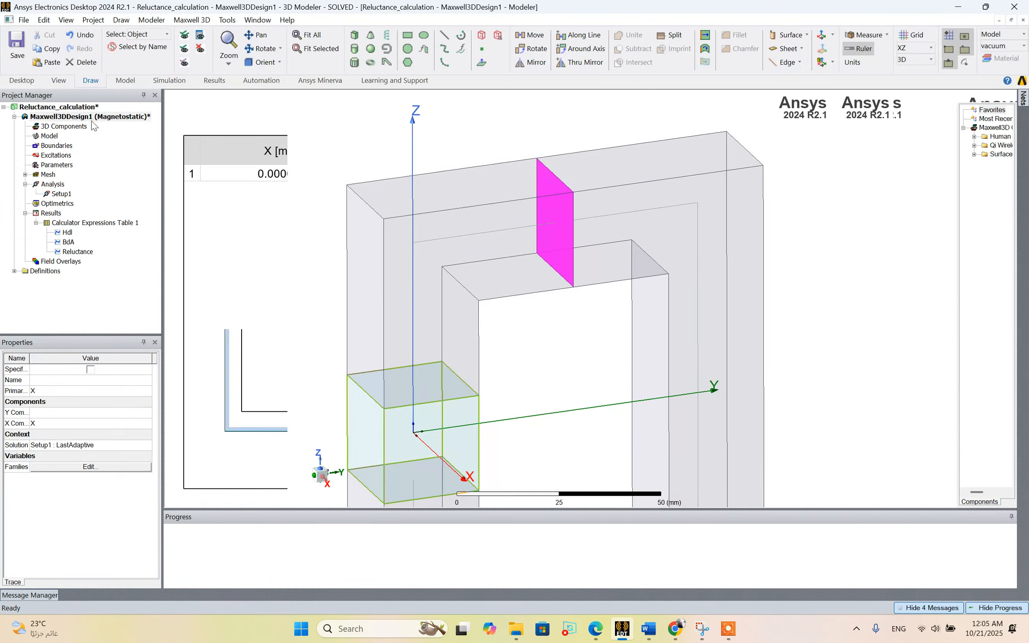
{"action": "scroll", "coordinate": [462, 307], "scroll_direction": "down", "scroll_amount": 4}
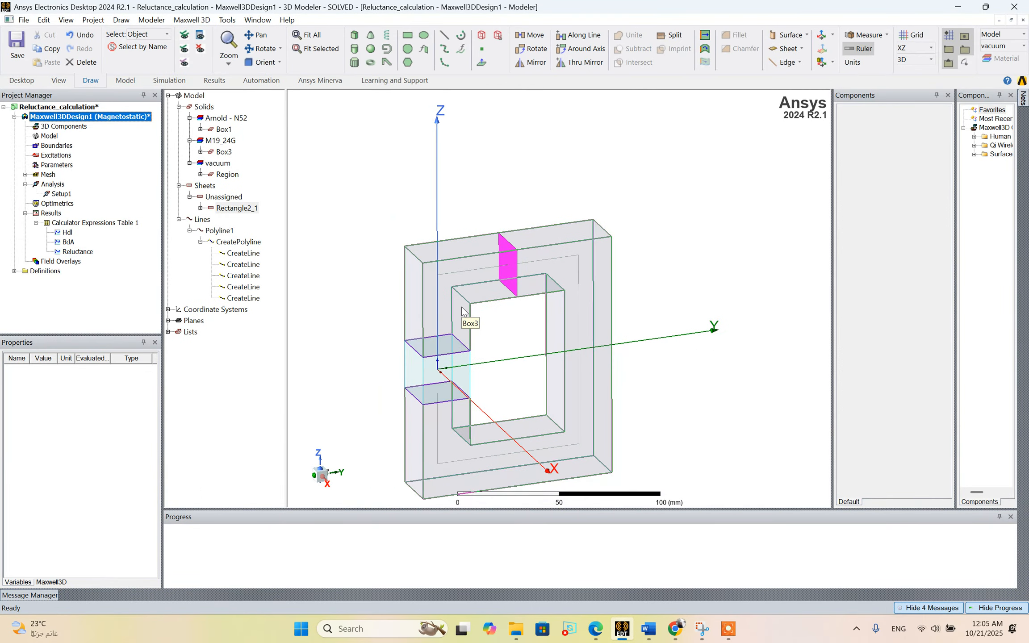
{"action": "scroll", "coordinate": [417, 384], "scroll_direction": "up", "scroll_amount": 3}
{"action": "left_click", "coordinate": [334, 302]}
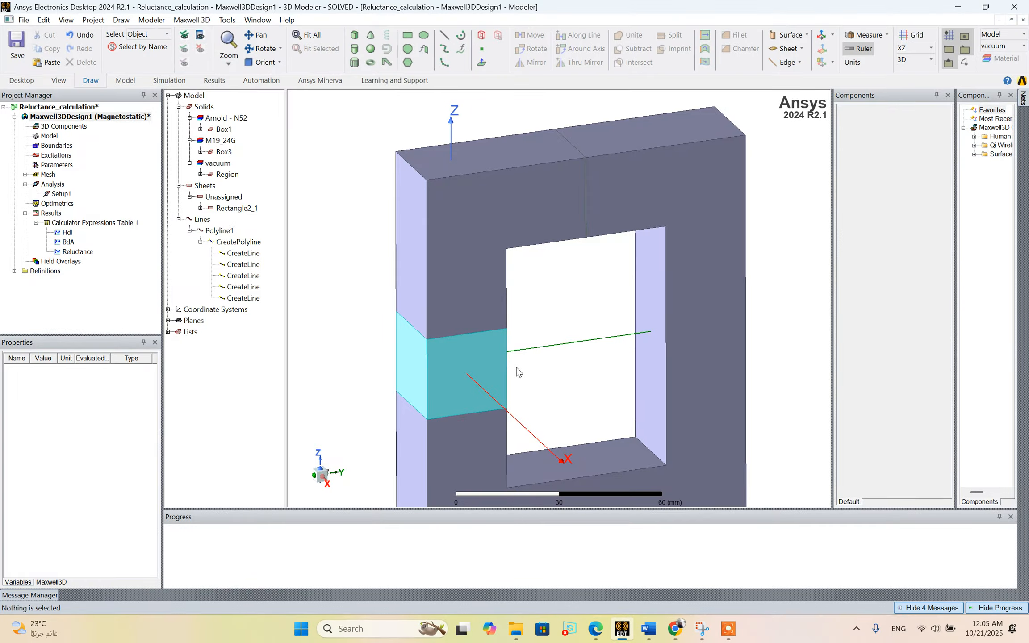
{"action": "scroll", "coordinate": [518, 372], "scroll_direction": "down", "scroll_amount": 4}
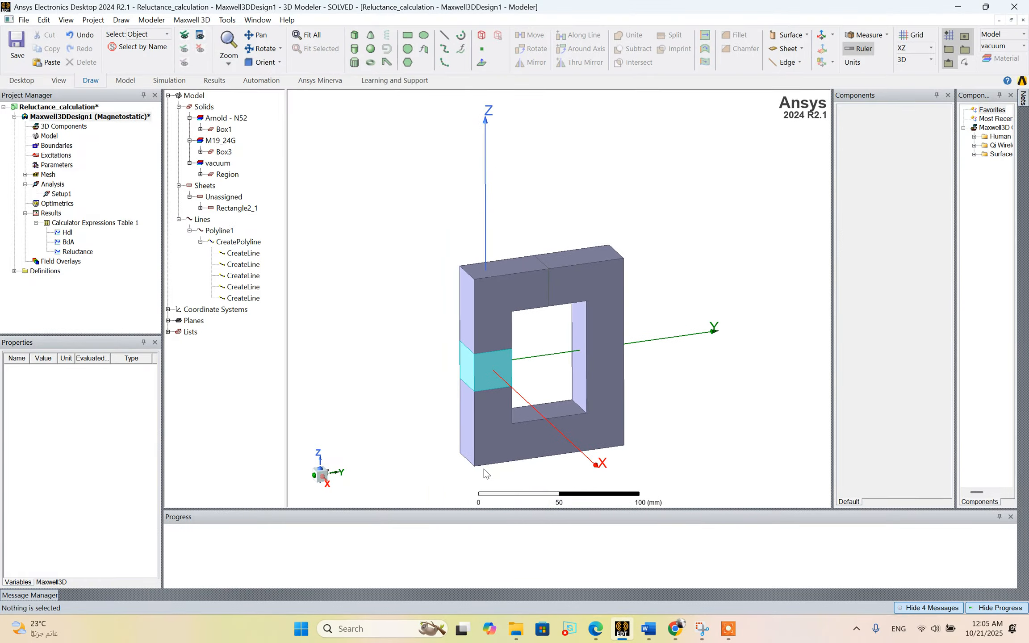
{"action": "left_click", "coordinate": [728, 627]}
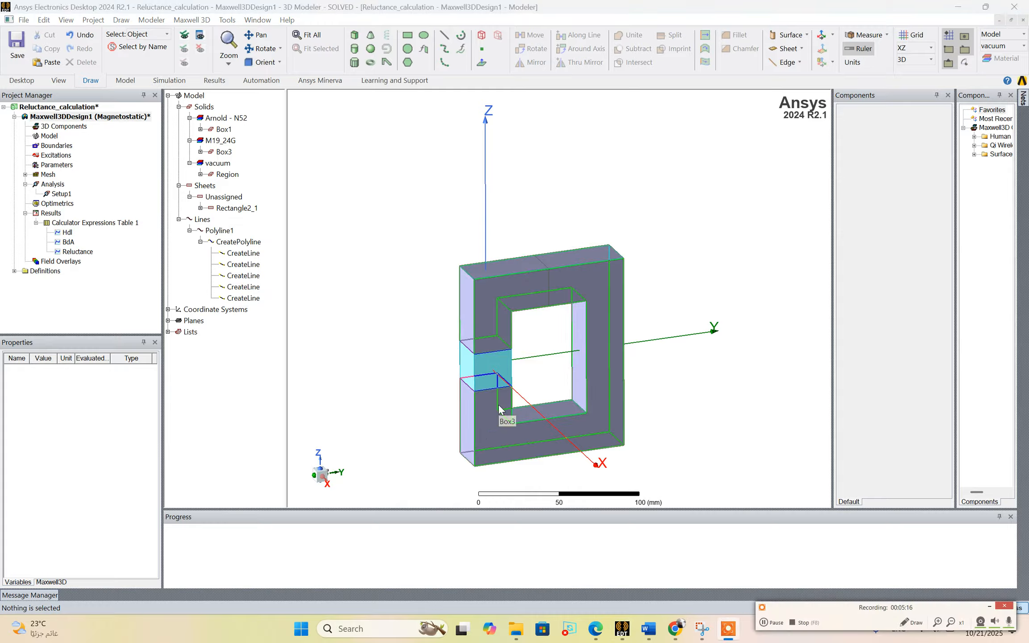